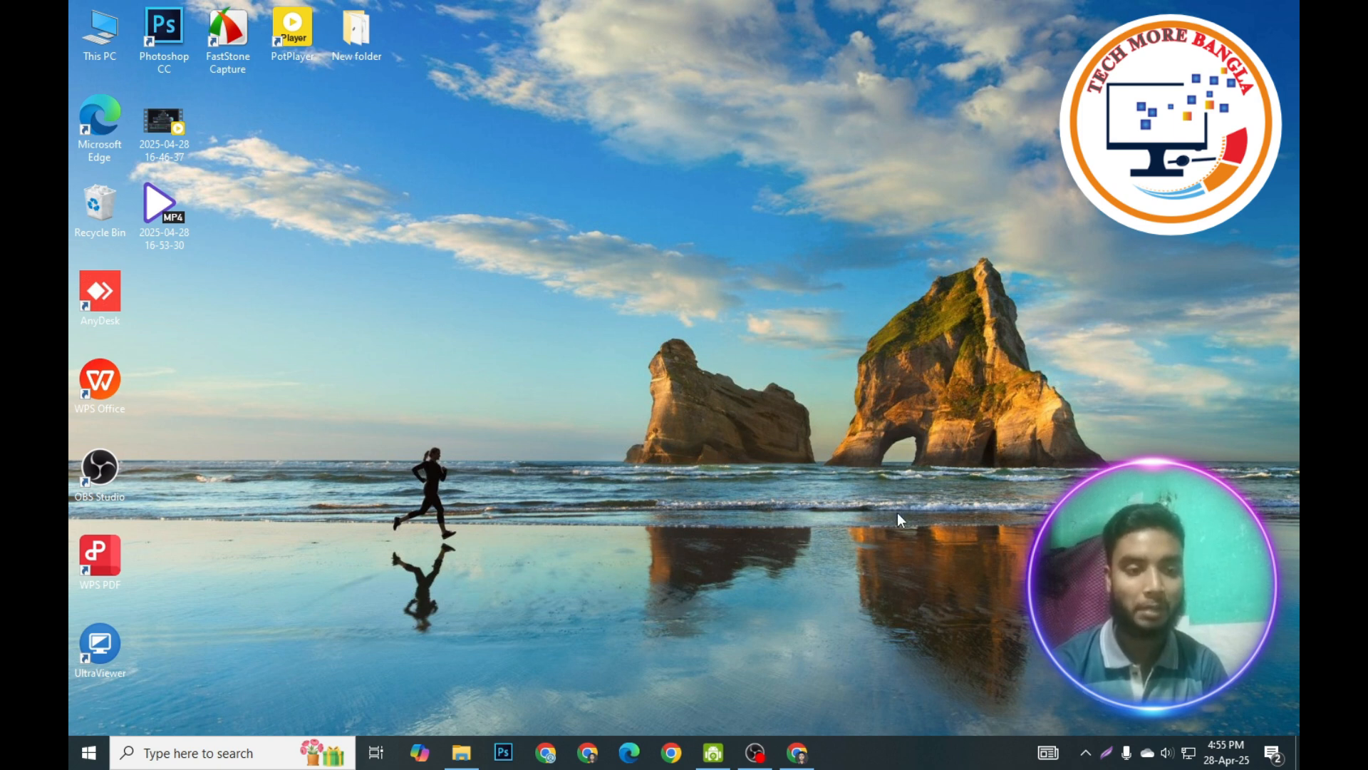
Search the web for "windows 10 iso download 64-bit" and open Microsoft's Download Windows 10 page.
left_click(797, 753)
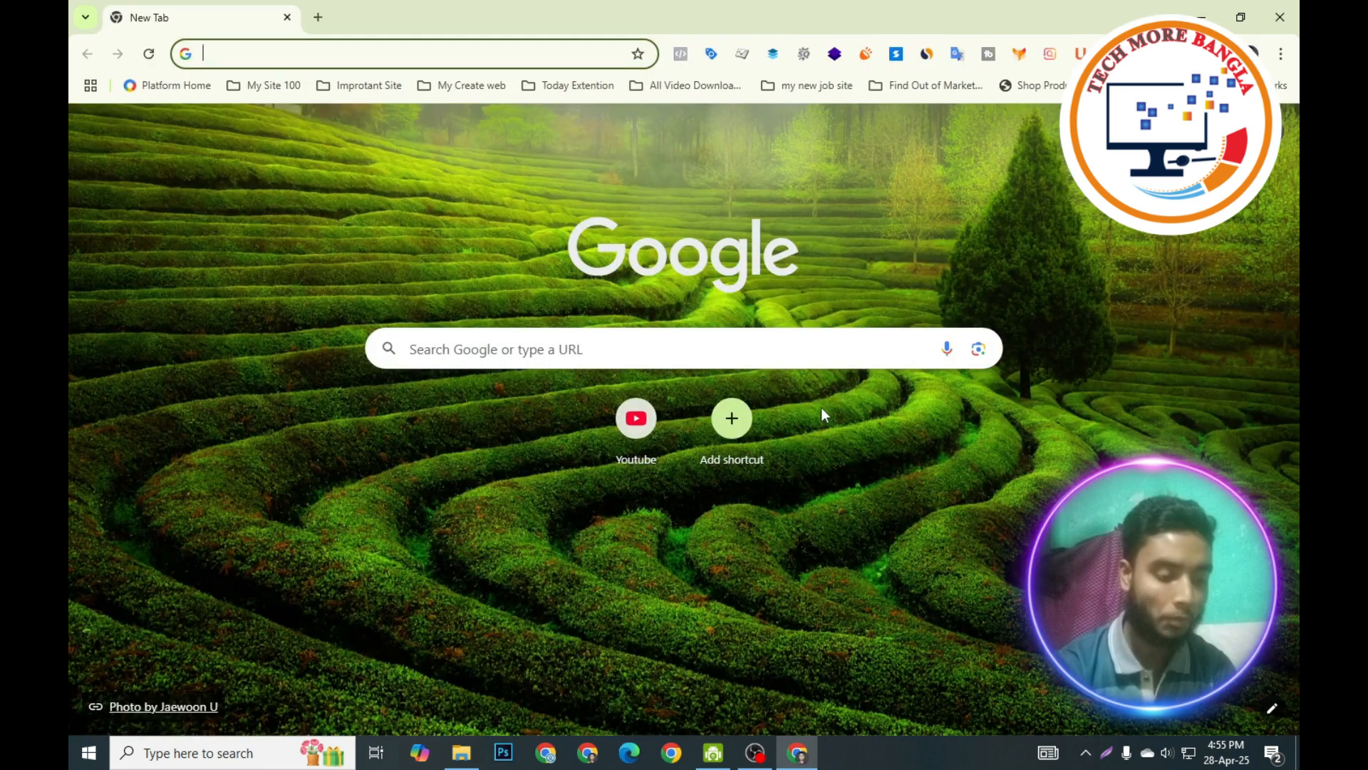
type("w")
left_click(335, 124)
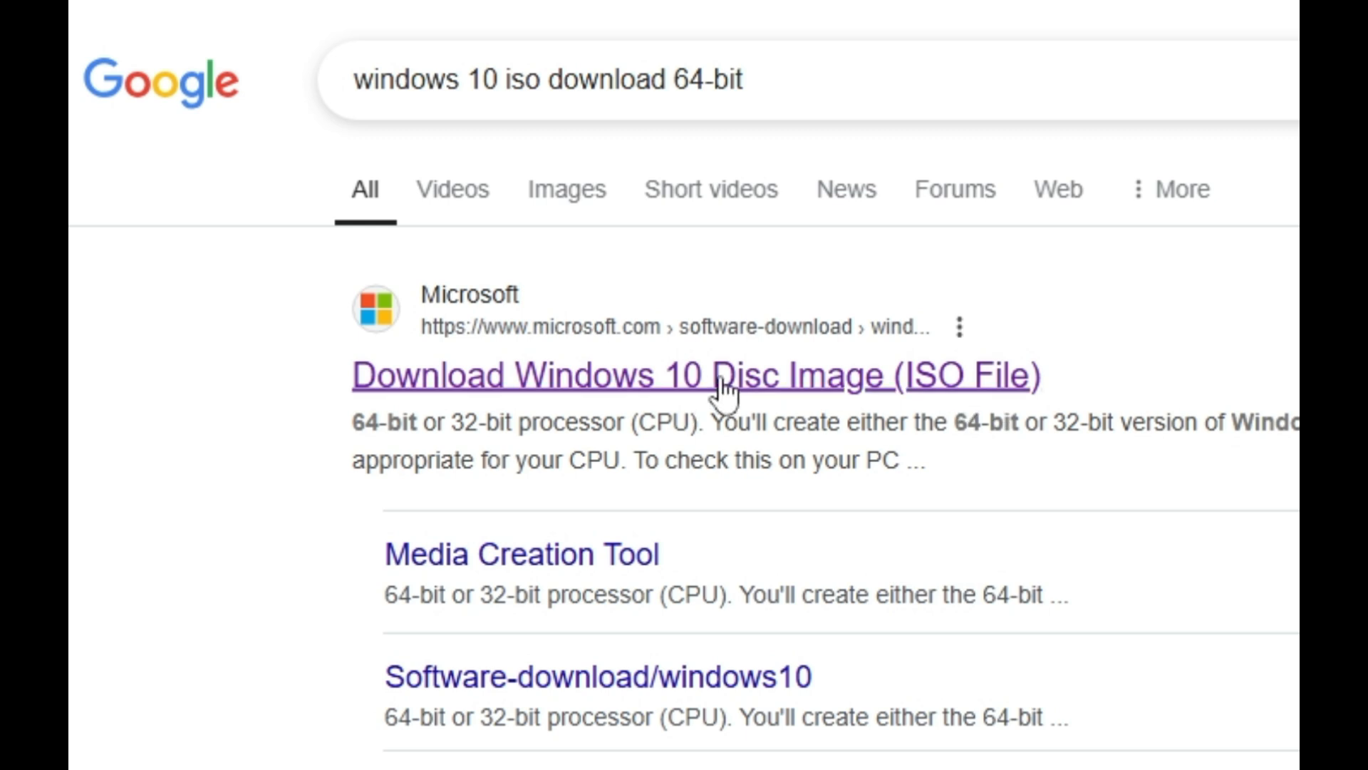
left_click(617, 388)
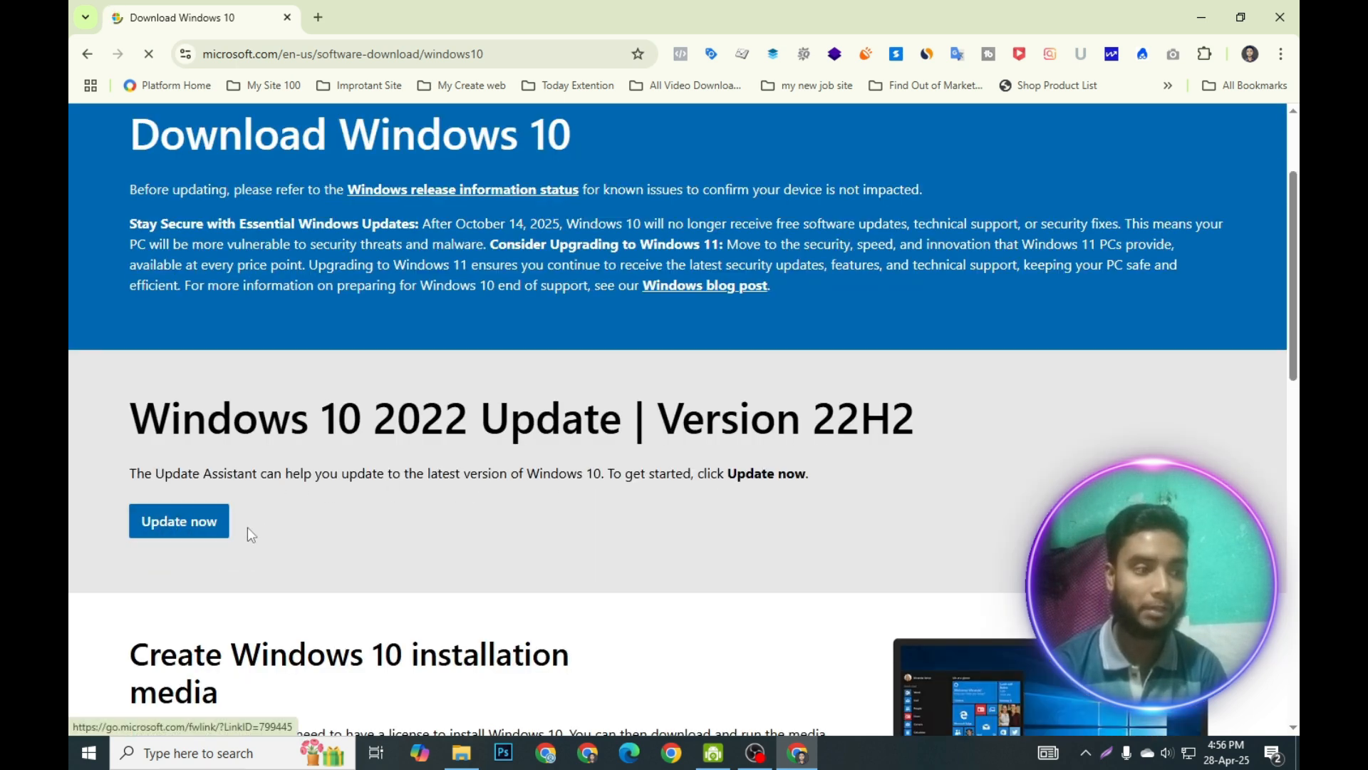
Download the Windows 10 media creation tool from the installation media section and launch it from the download list.
scroll(520, 508, "down", 1)
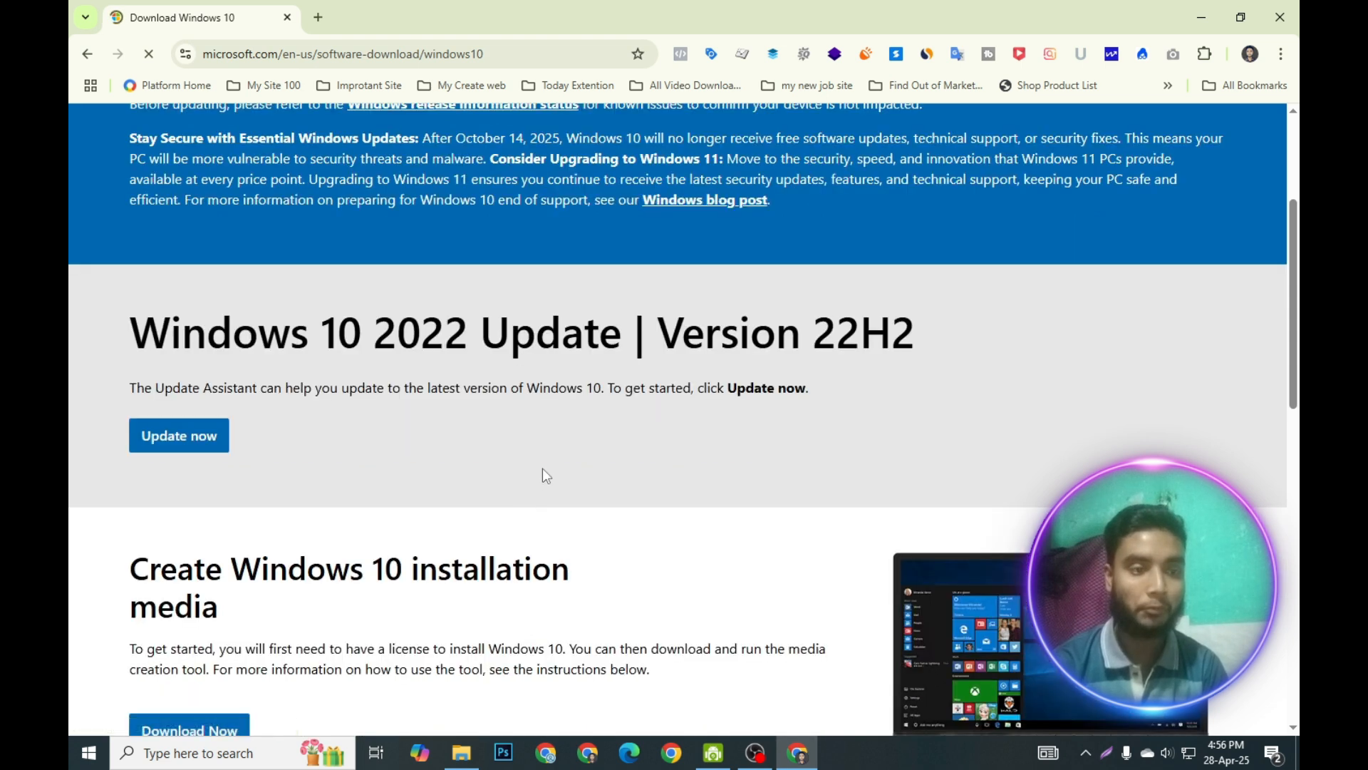
scroll(554, 461, "down", 3)
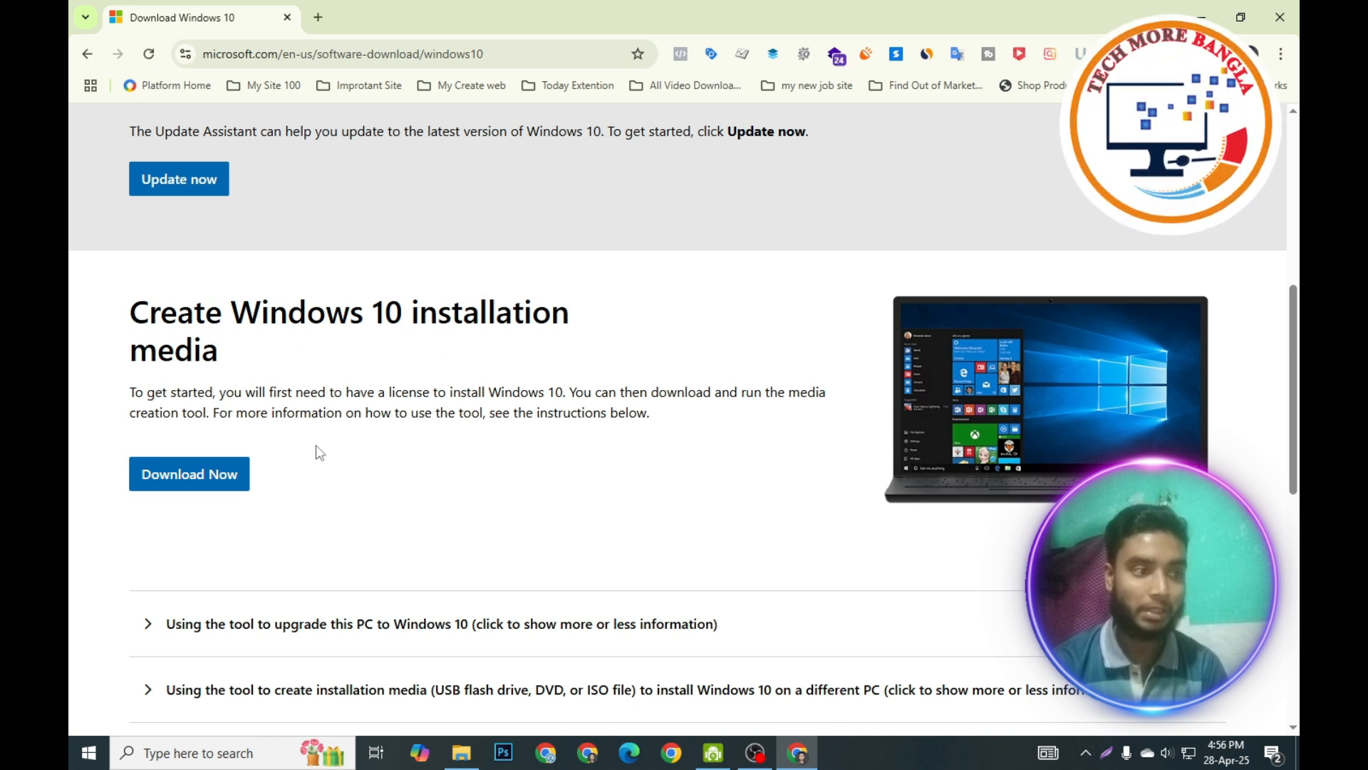
left_click(222, 483)
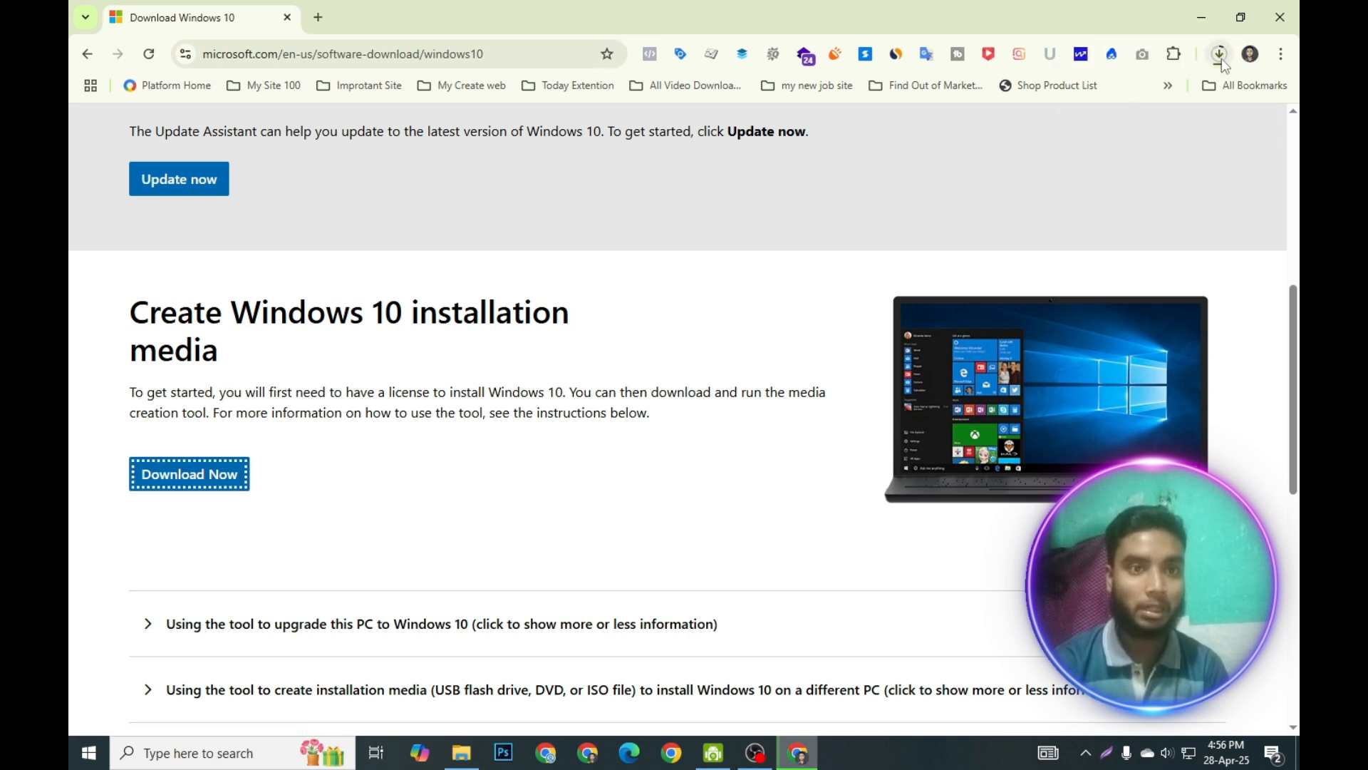
left_click(1220, 56)
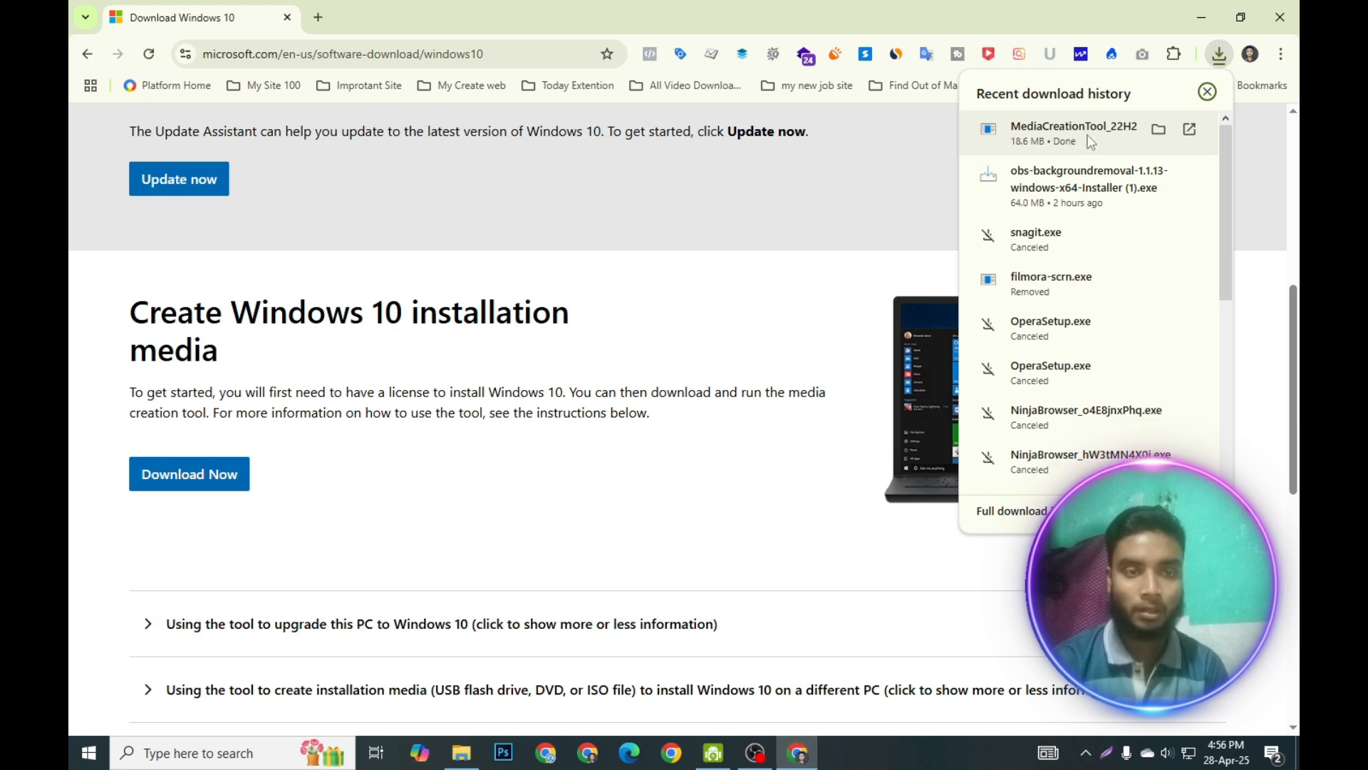
left_click(1088, 135)
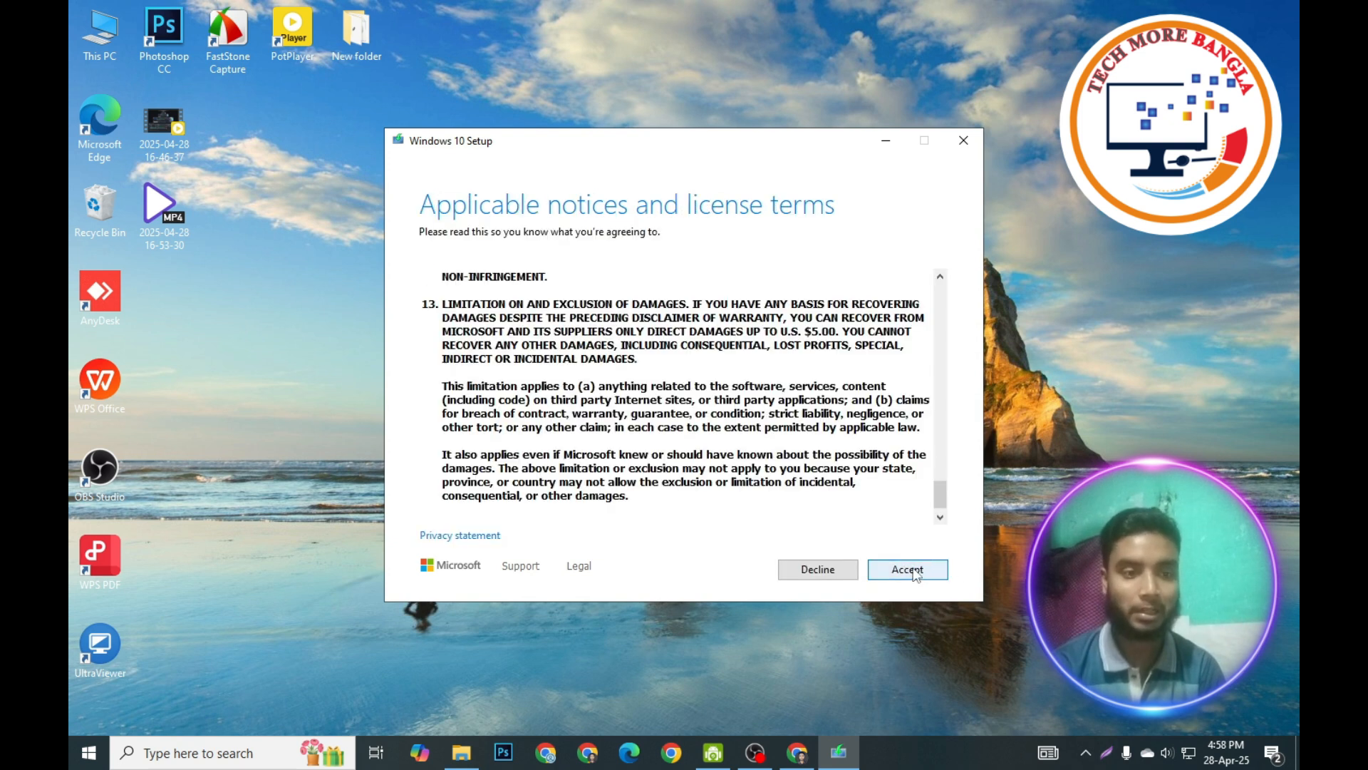
Accept the license terms and choose to create installation media for another PC.
left_click(916, 574)
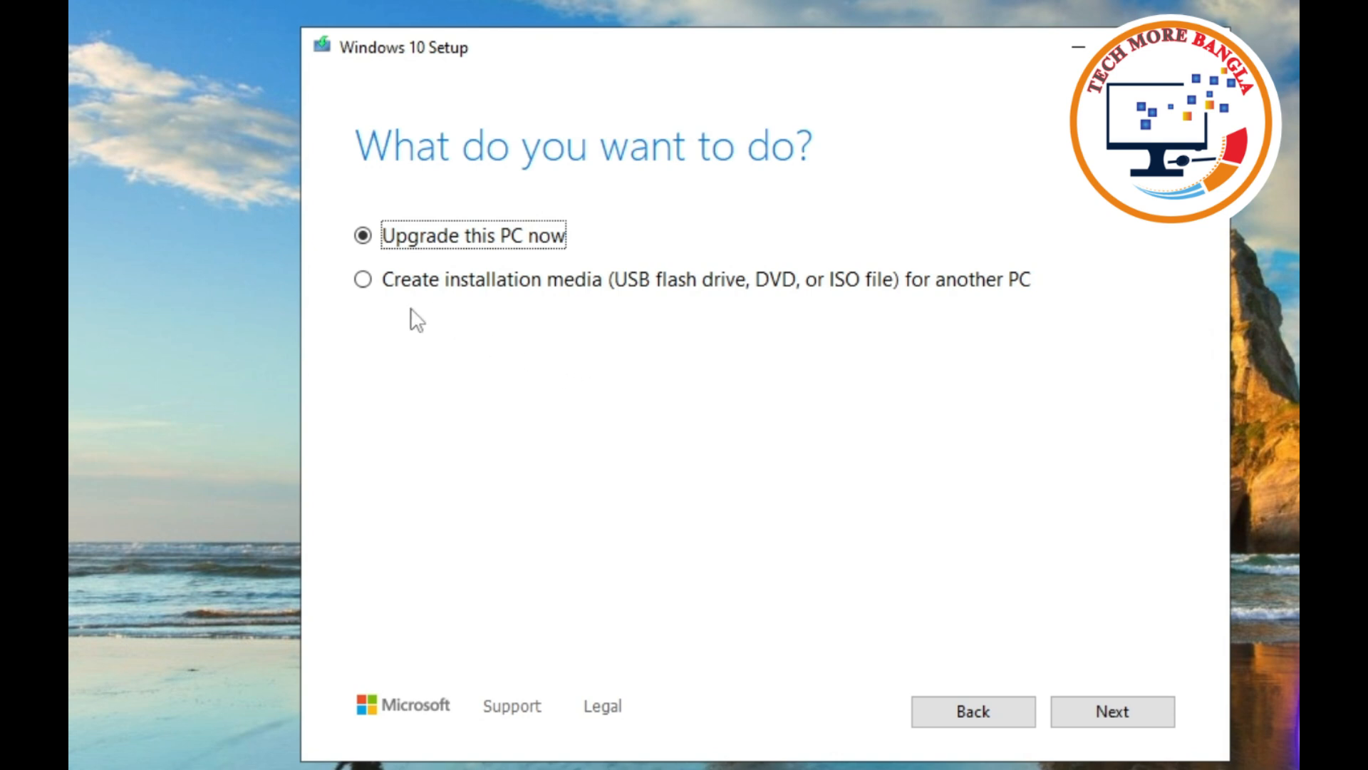
left_click(364, 283)
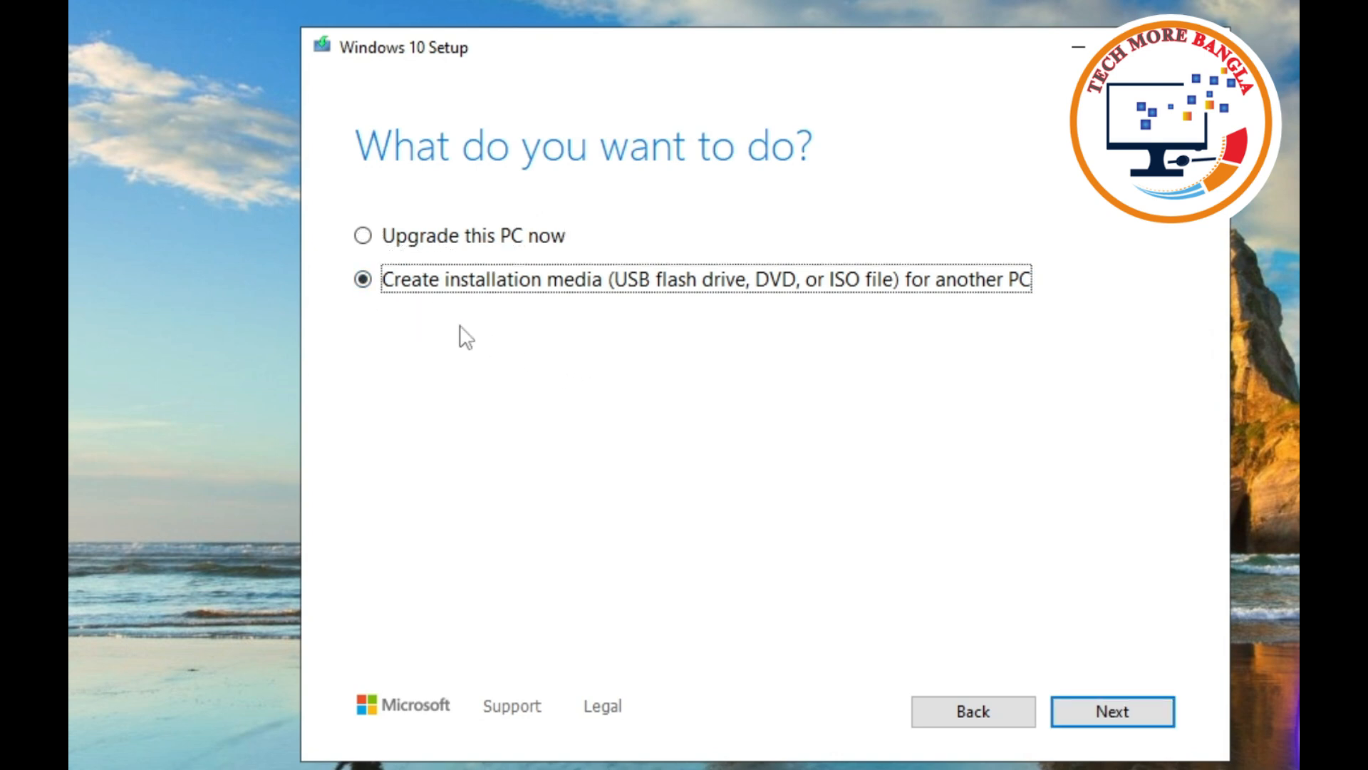
left_click(1152, 718)
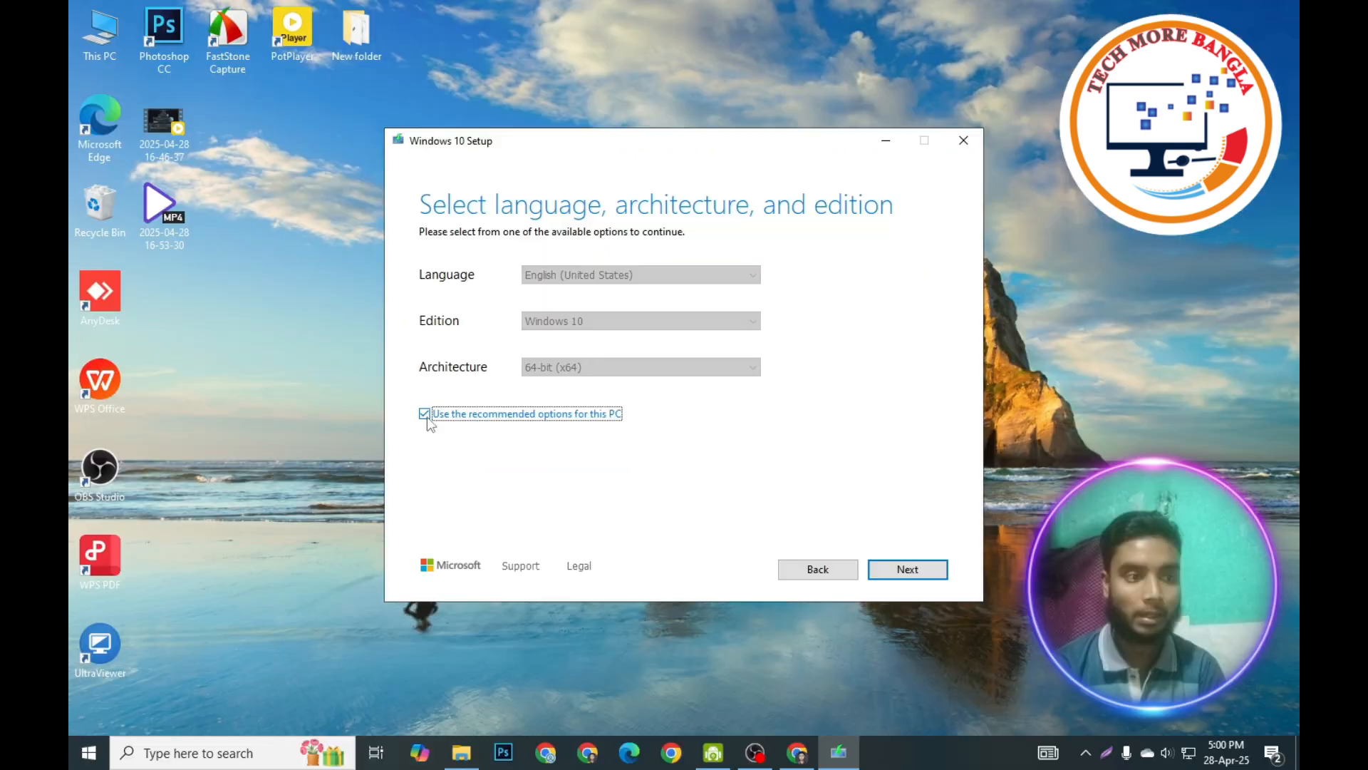
Skip the recommended options, keep English (United States), Windows 10, 64-bit, and save the media as an ISO file named Windows.
left_click(363, 473)
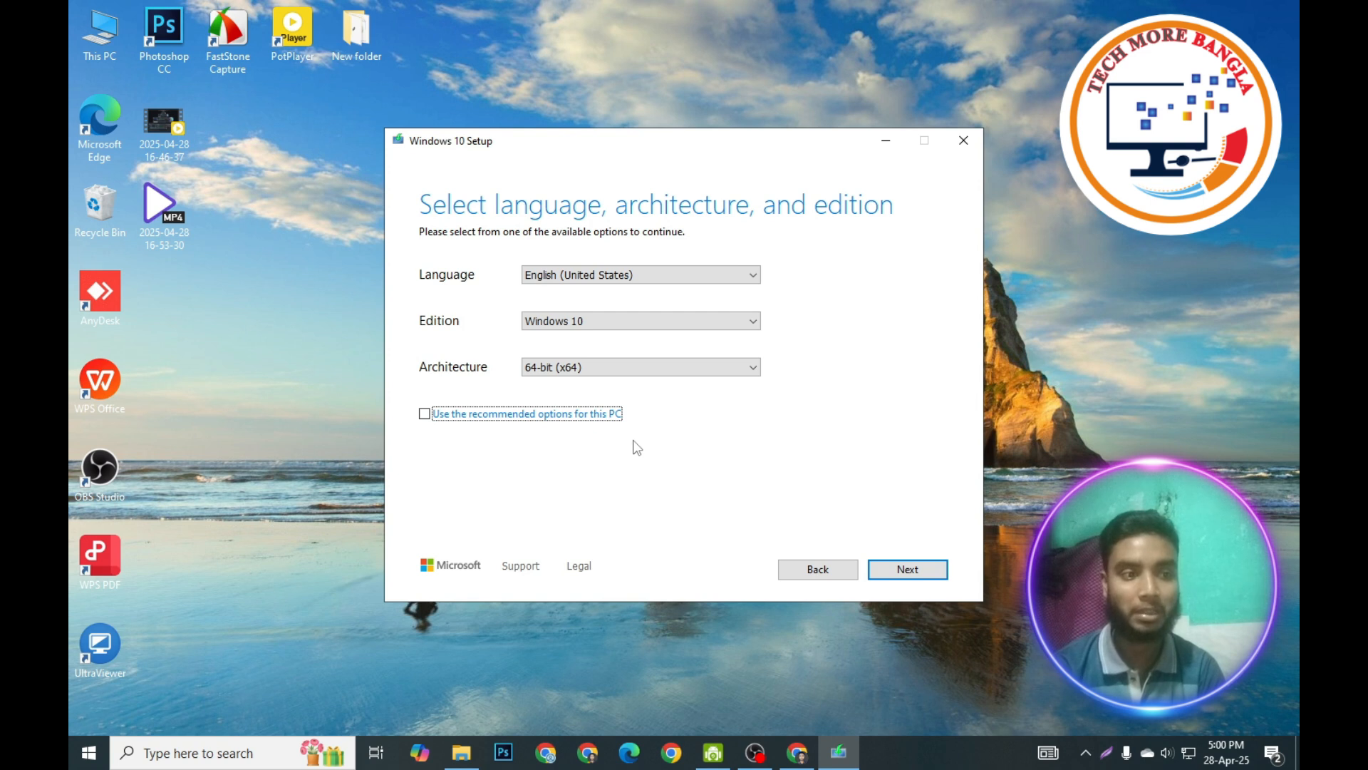
left_click(930, 570)
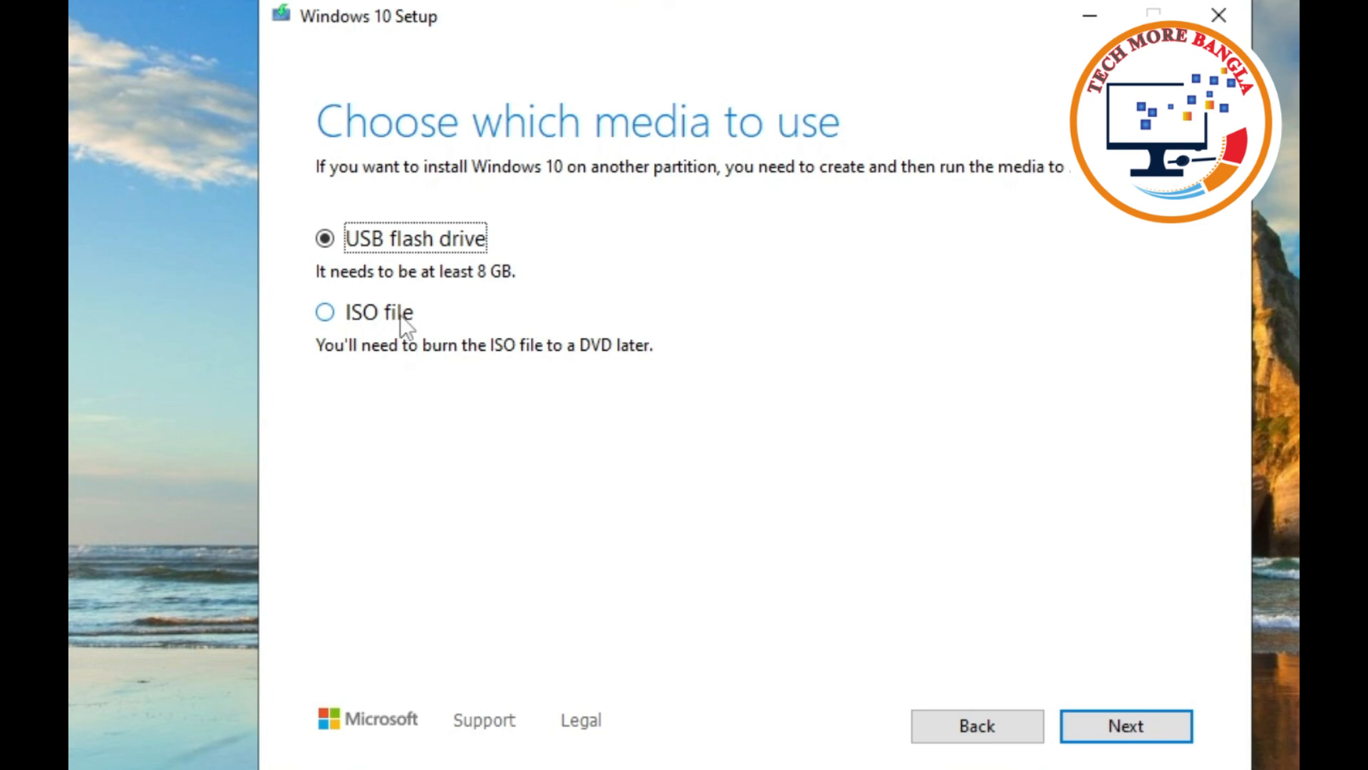
left_click(328, 314)
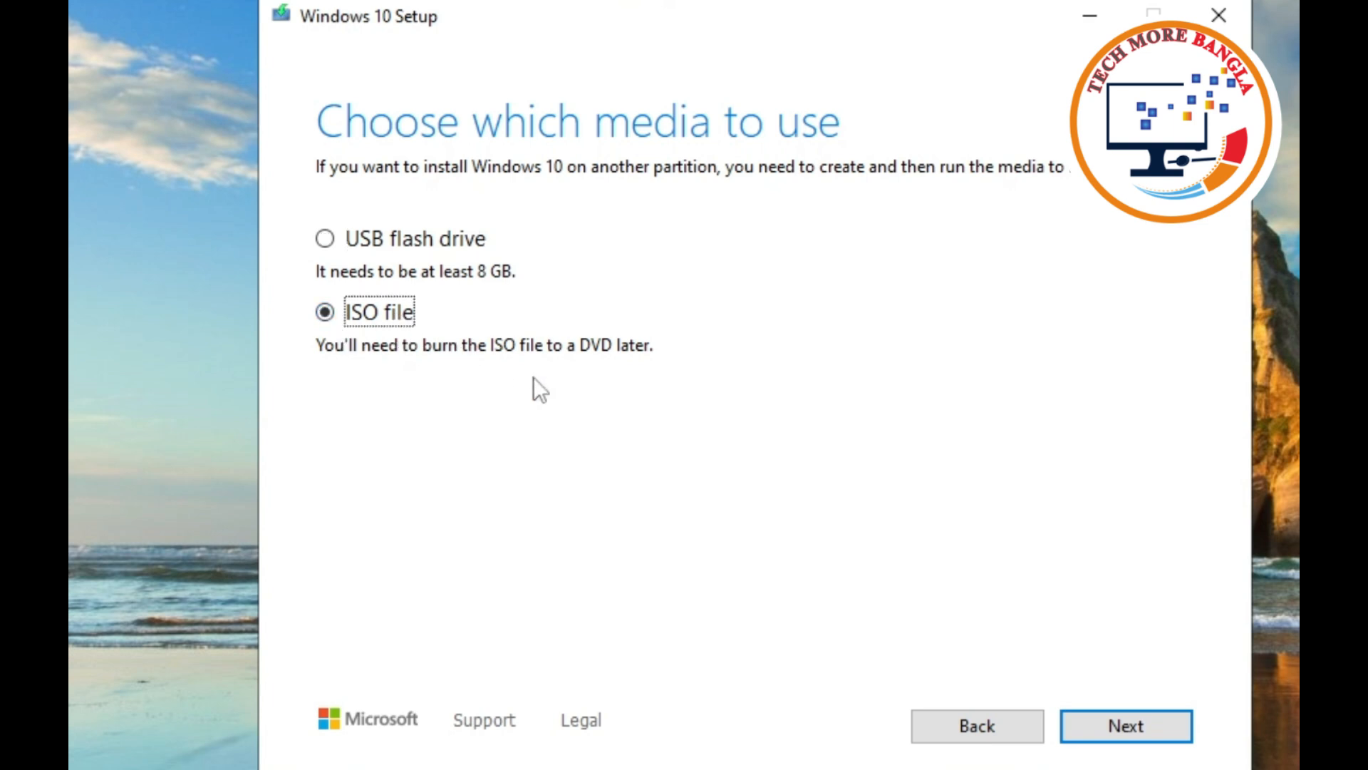
left_click(1160, 732)
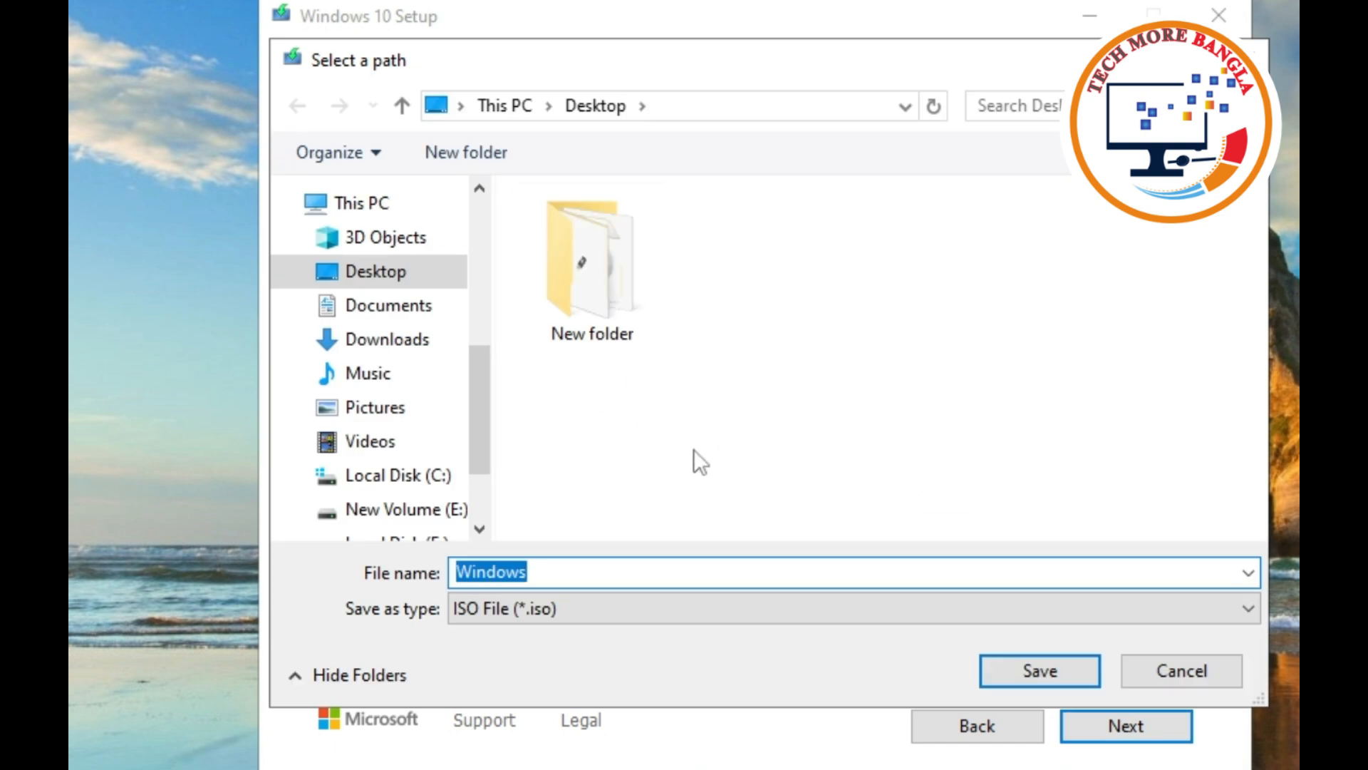
left_click(1066, 663)
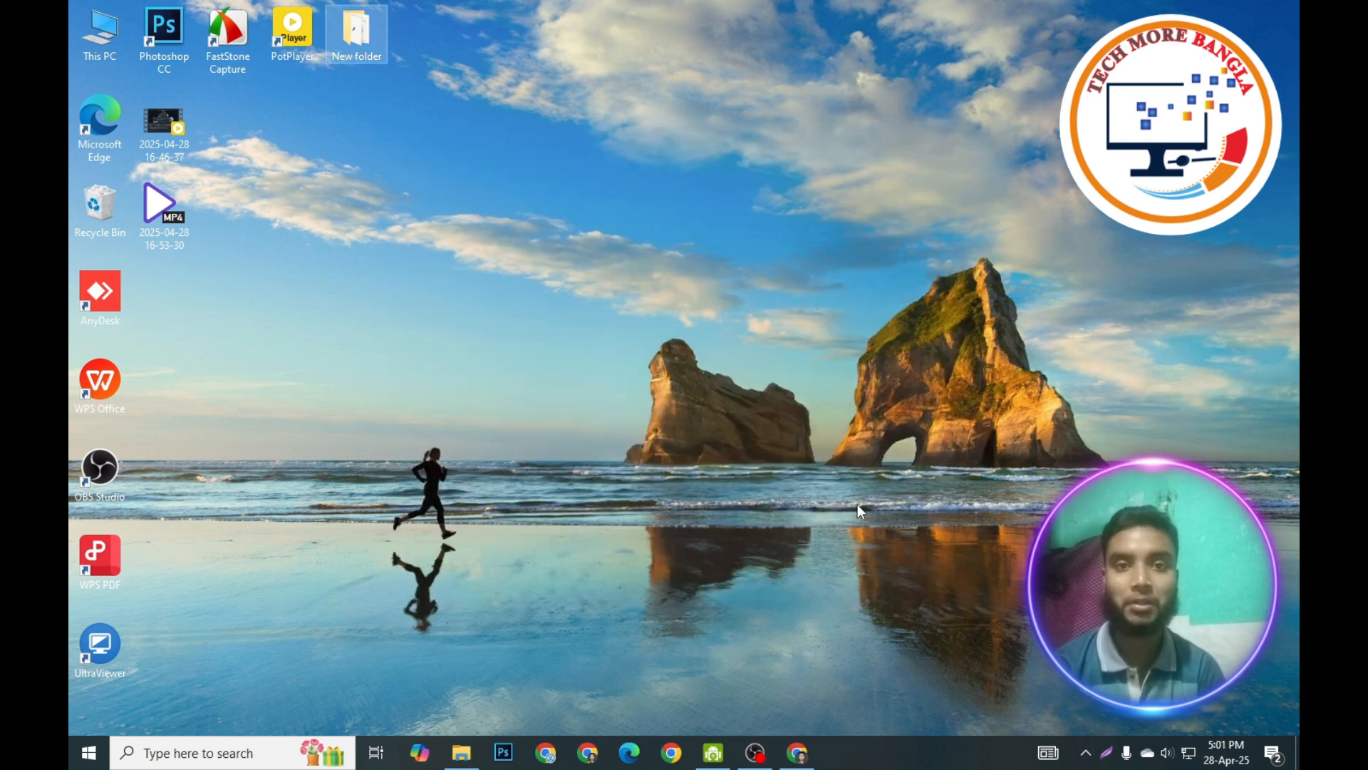
In a new browser tab, search for "rufus windows 10" and open the official Rufus website.
left_click(797, 752)
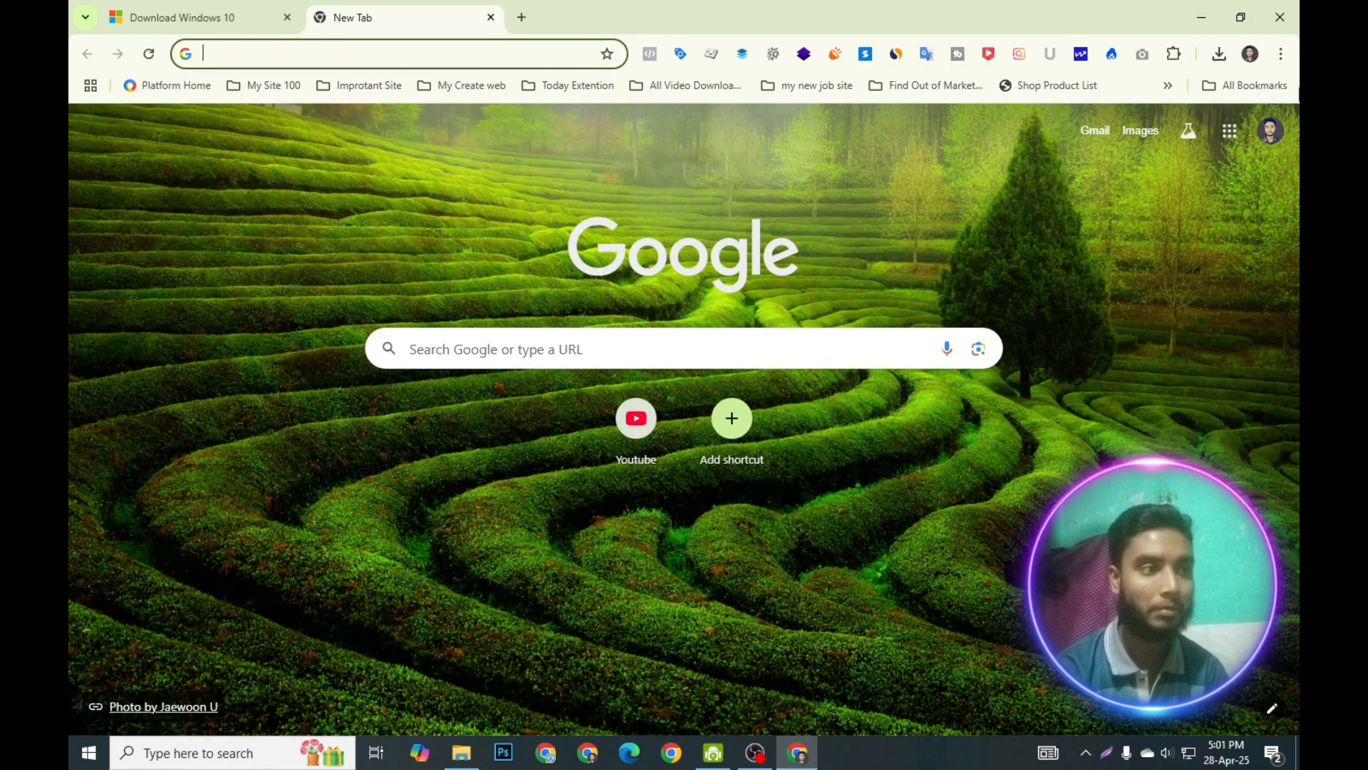
type("remove.bg/upload")
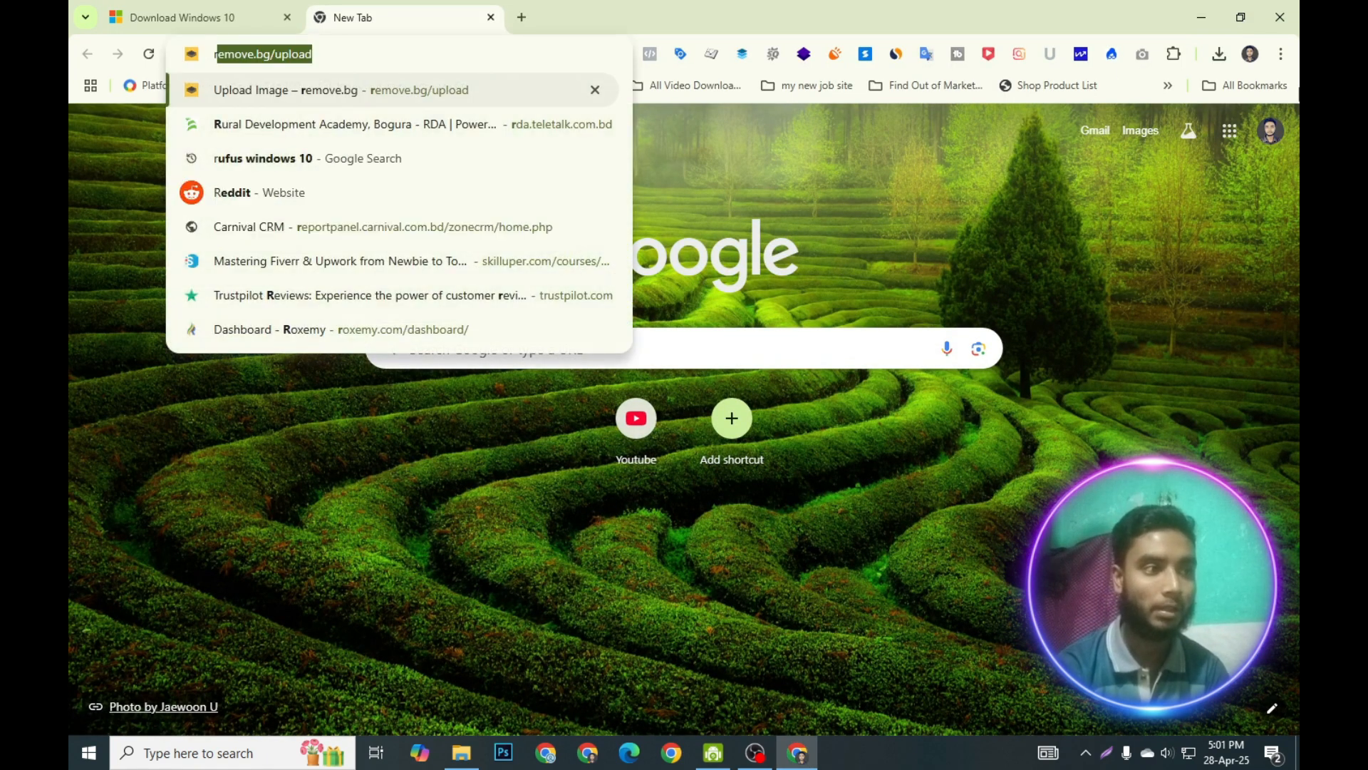
left_click(310, 159)
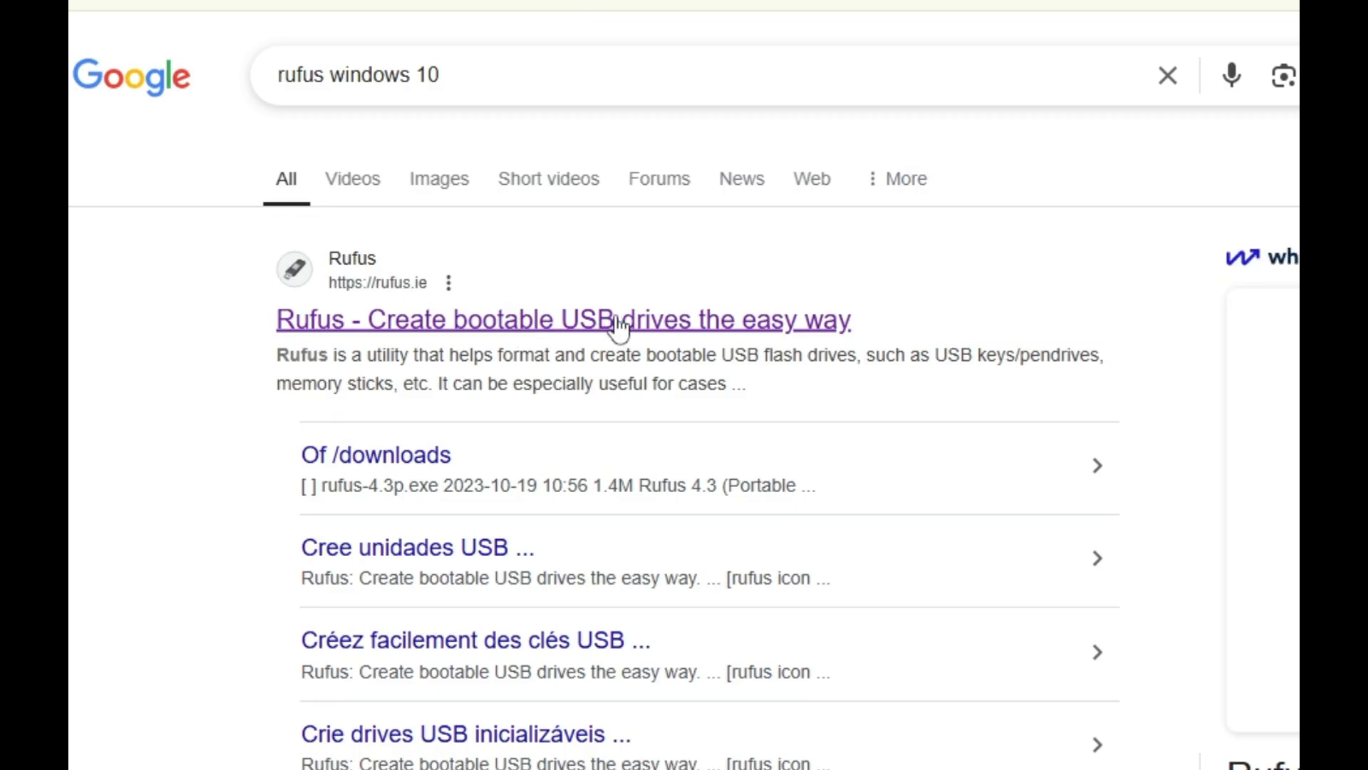
left_click(483, 318)
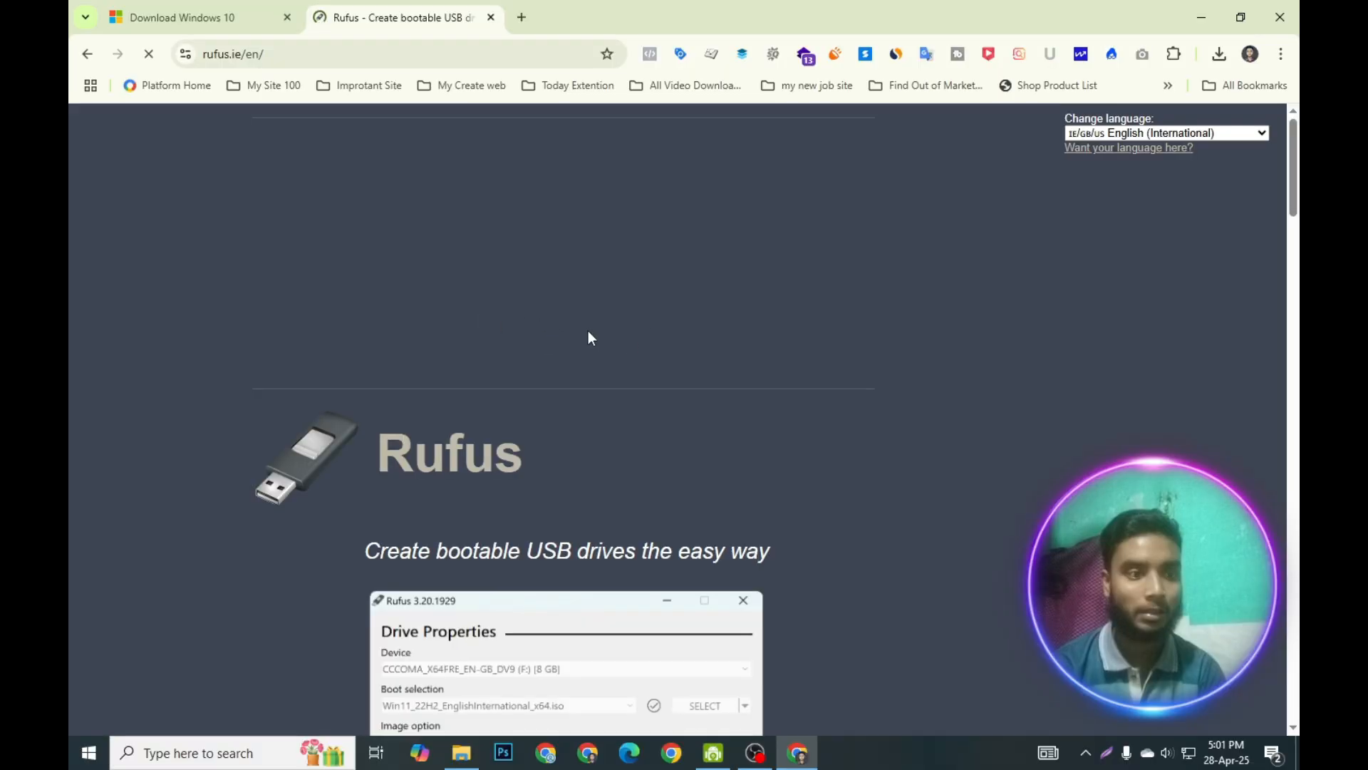
Download rufus-4.7.exe from the latest releases list and launch it from the download list.
scroll(570, 343, "down", 7)
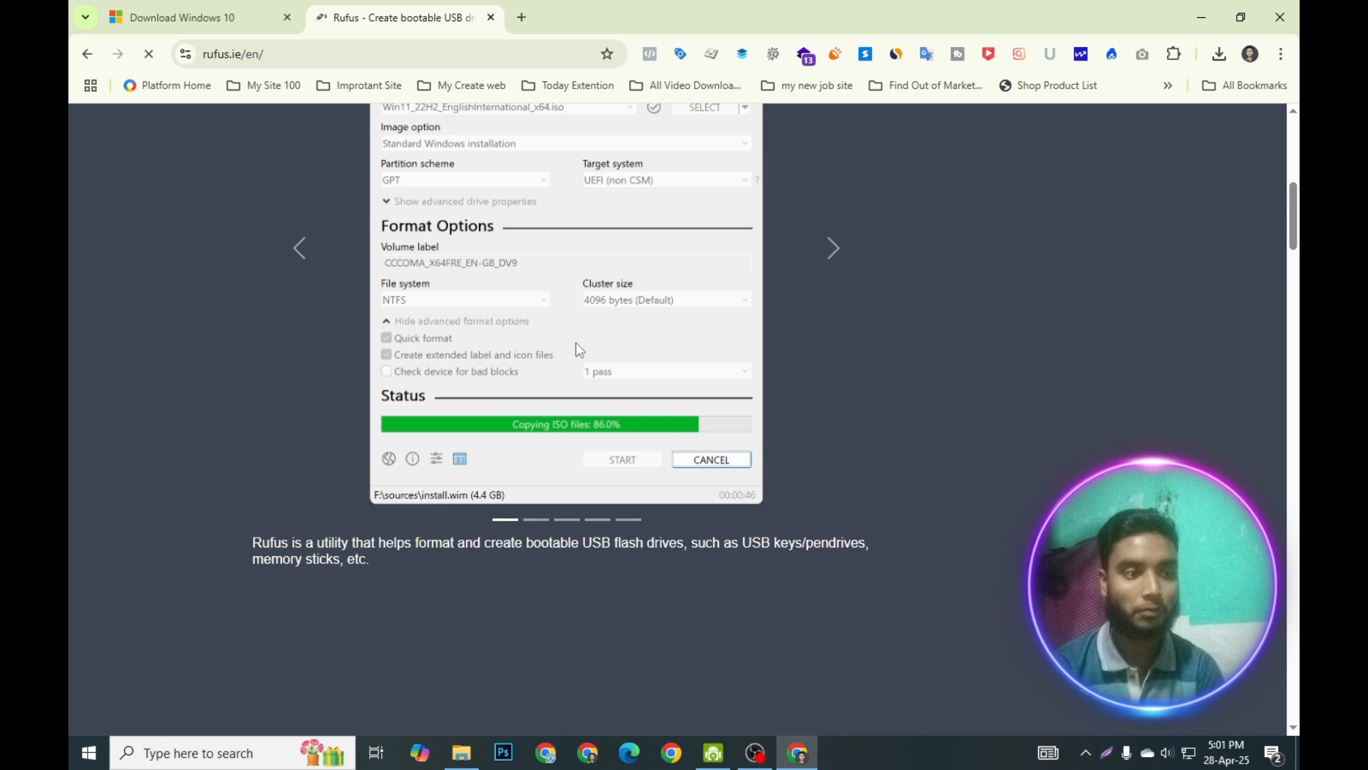
scroll(576, 349, "down", 8)
scroll(540, 358, "down", 2)
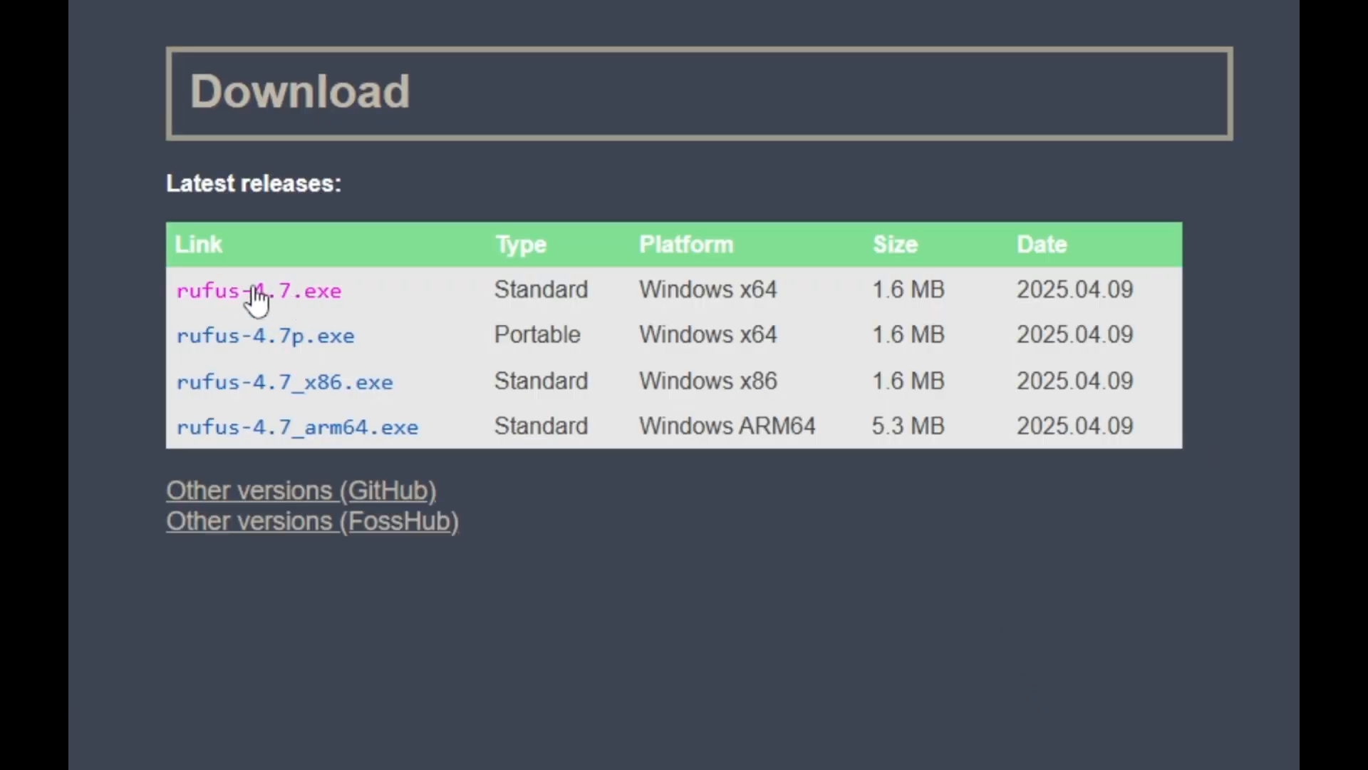
left_click(255, 284)
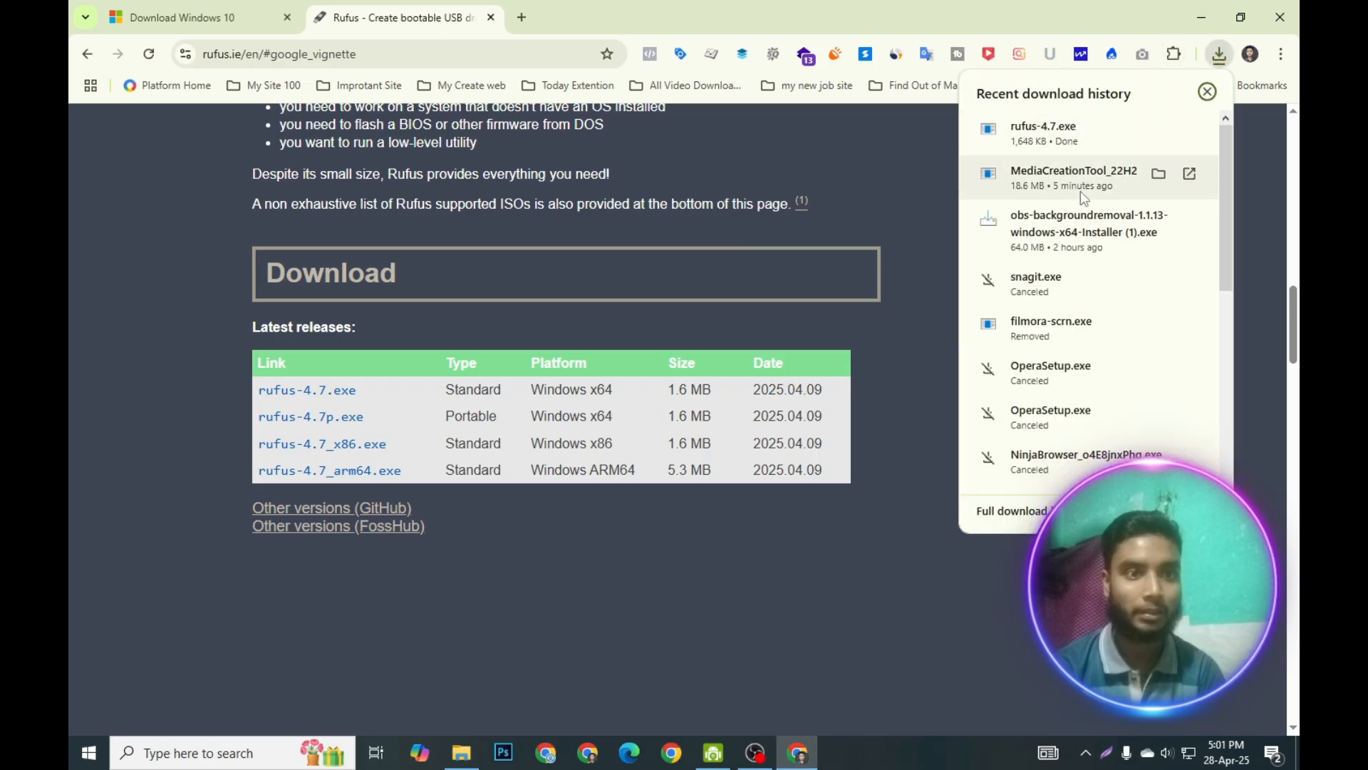
left_click(1081, 127)
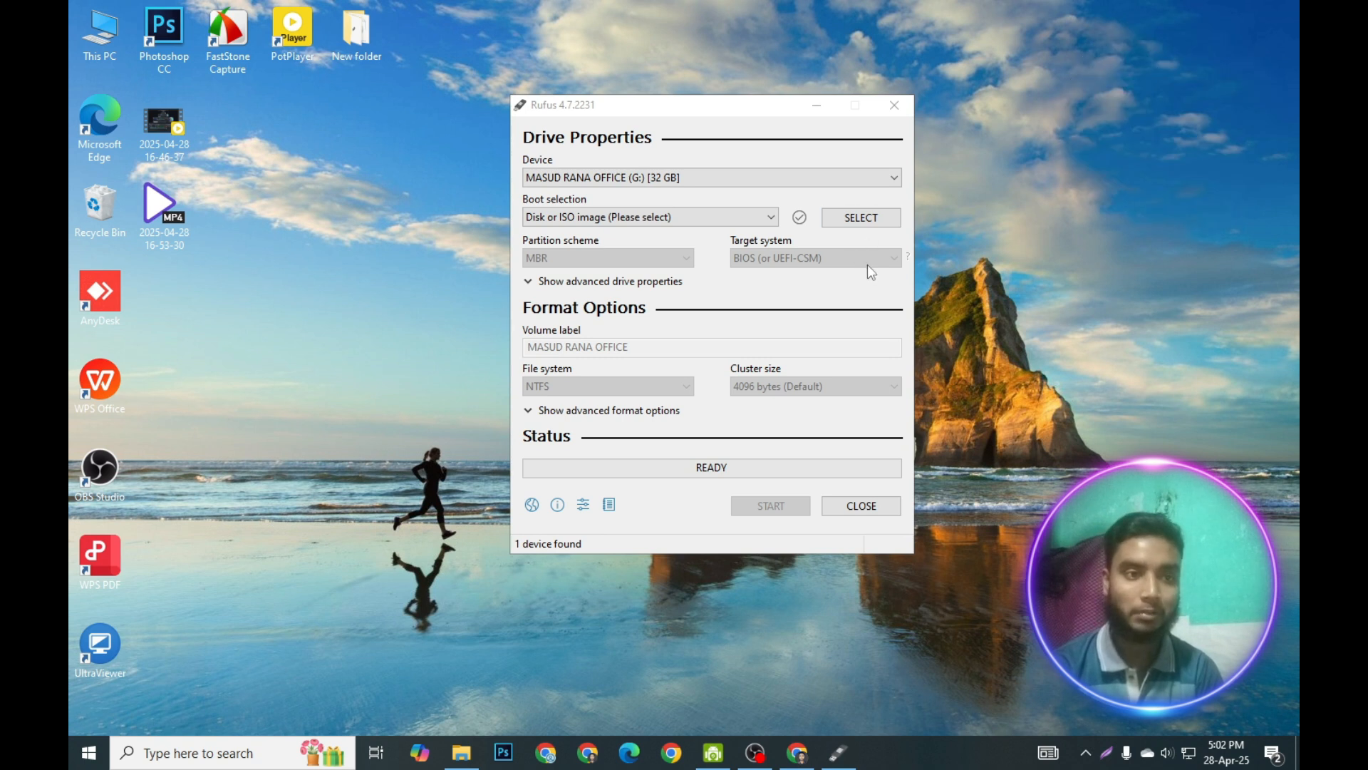
Select the Windows ISO in the Desktop's New folder as the boot image in Rufus.
left_click(872, 220)
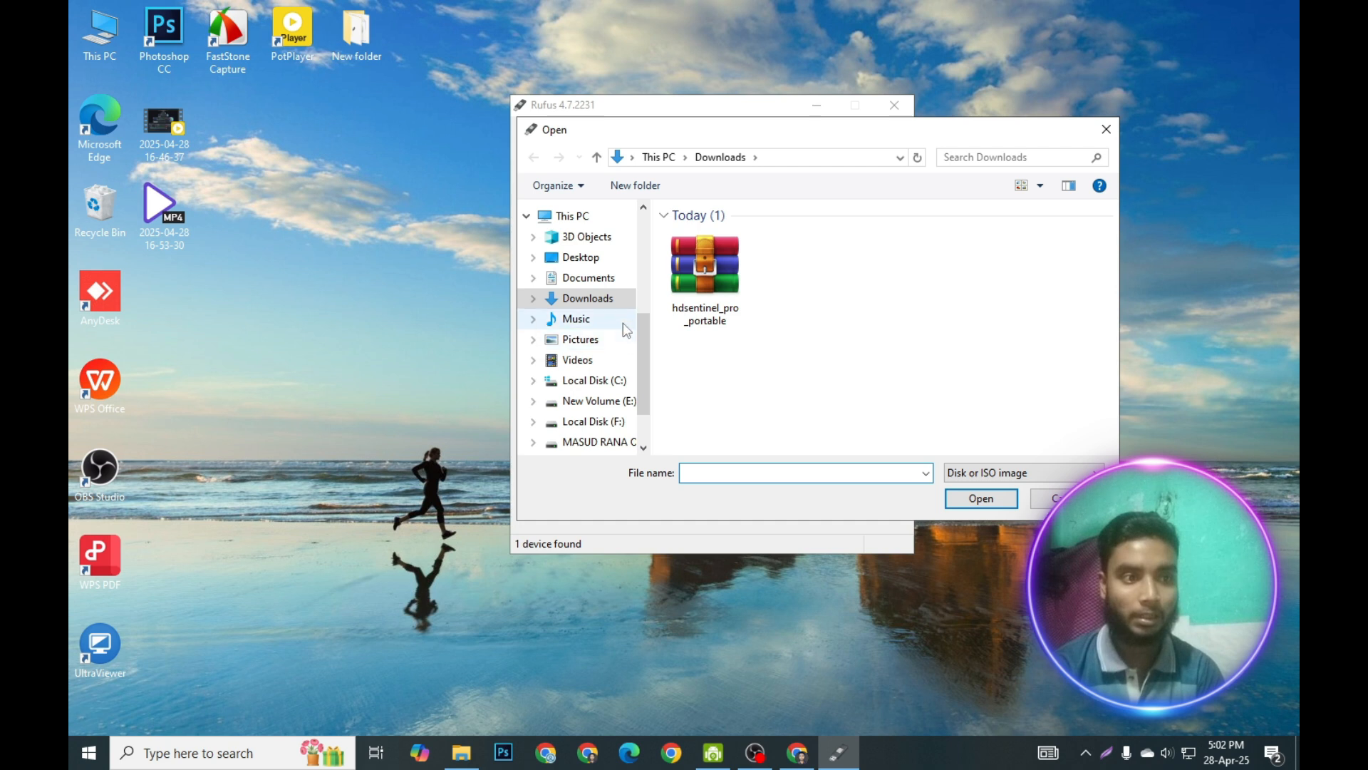
left_click(581, 258)
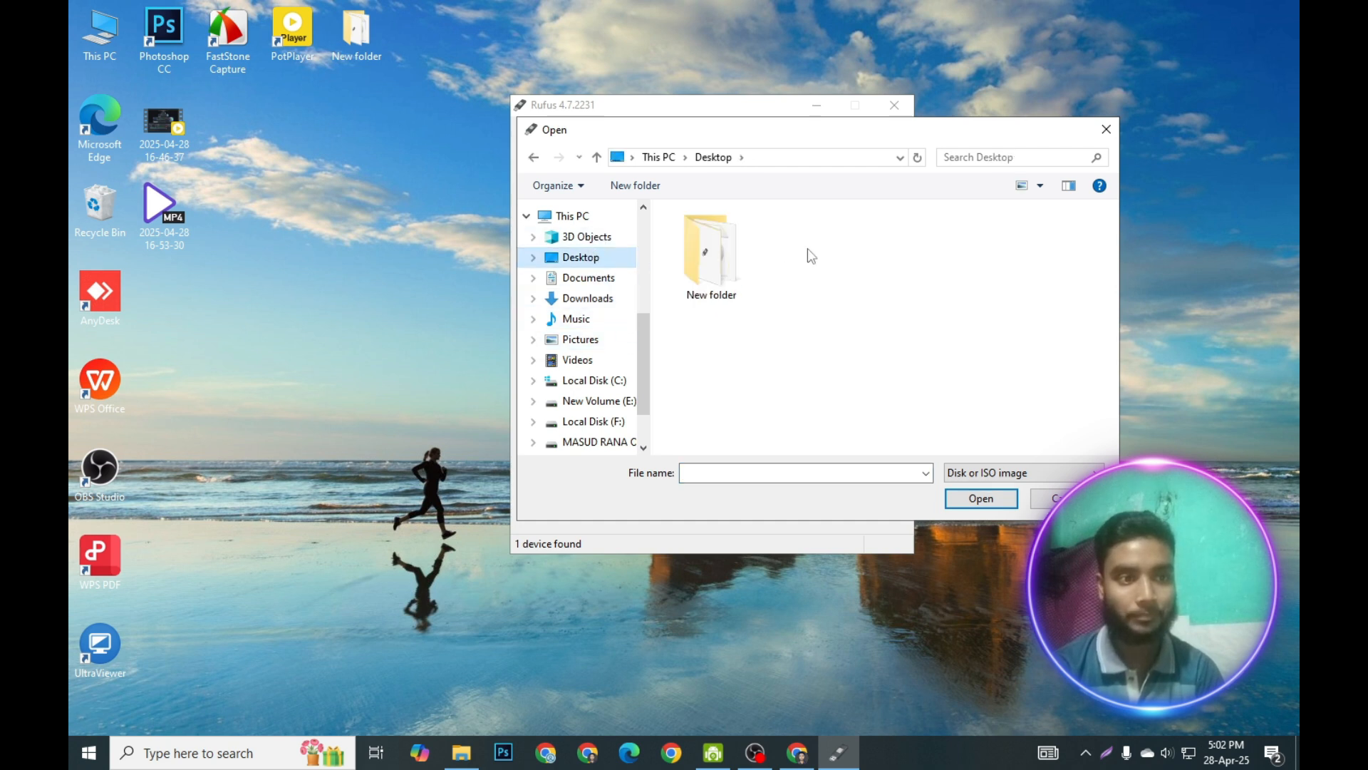
double_click(709, 272)
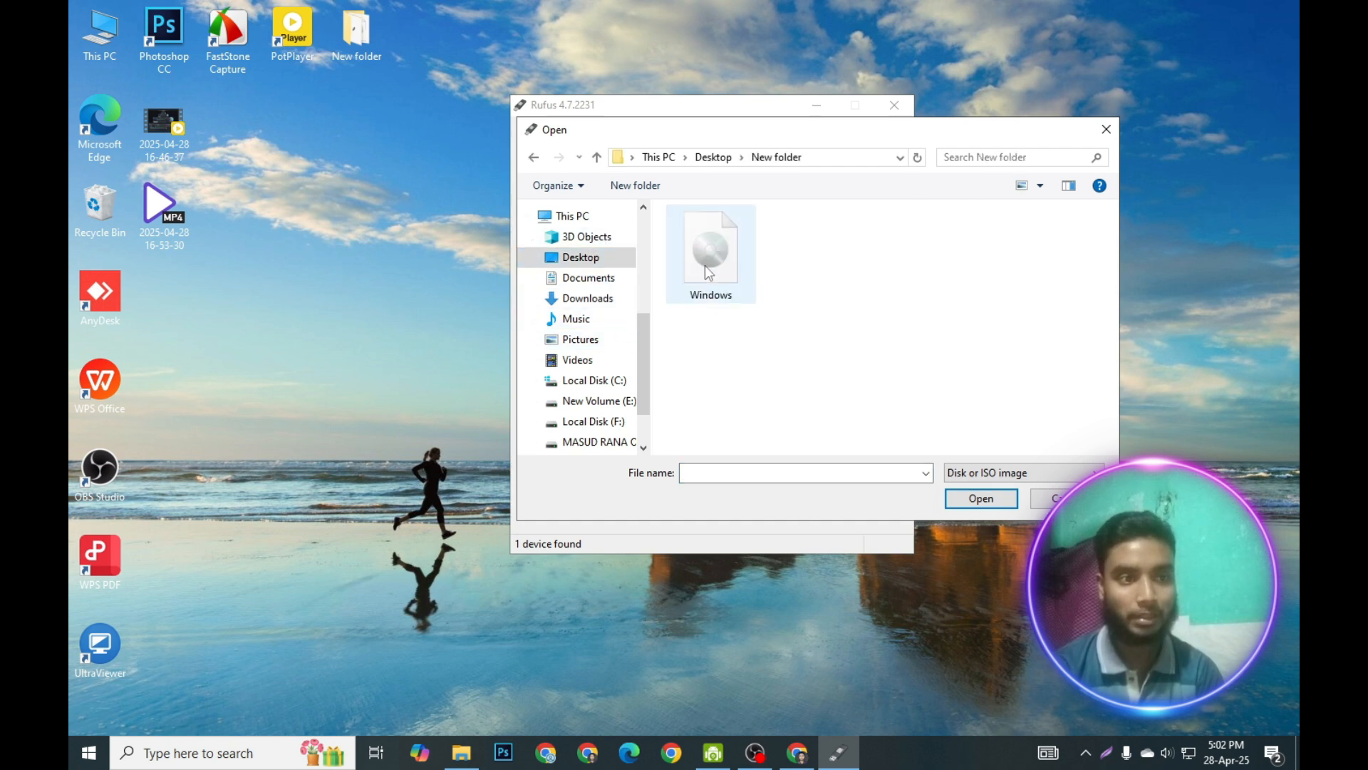
double_click(709, 272)
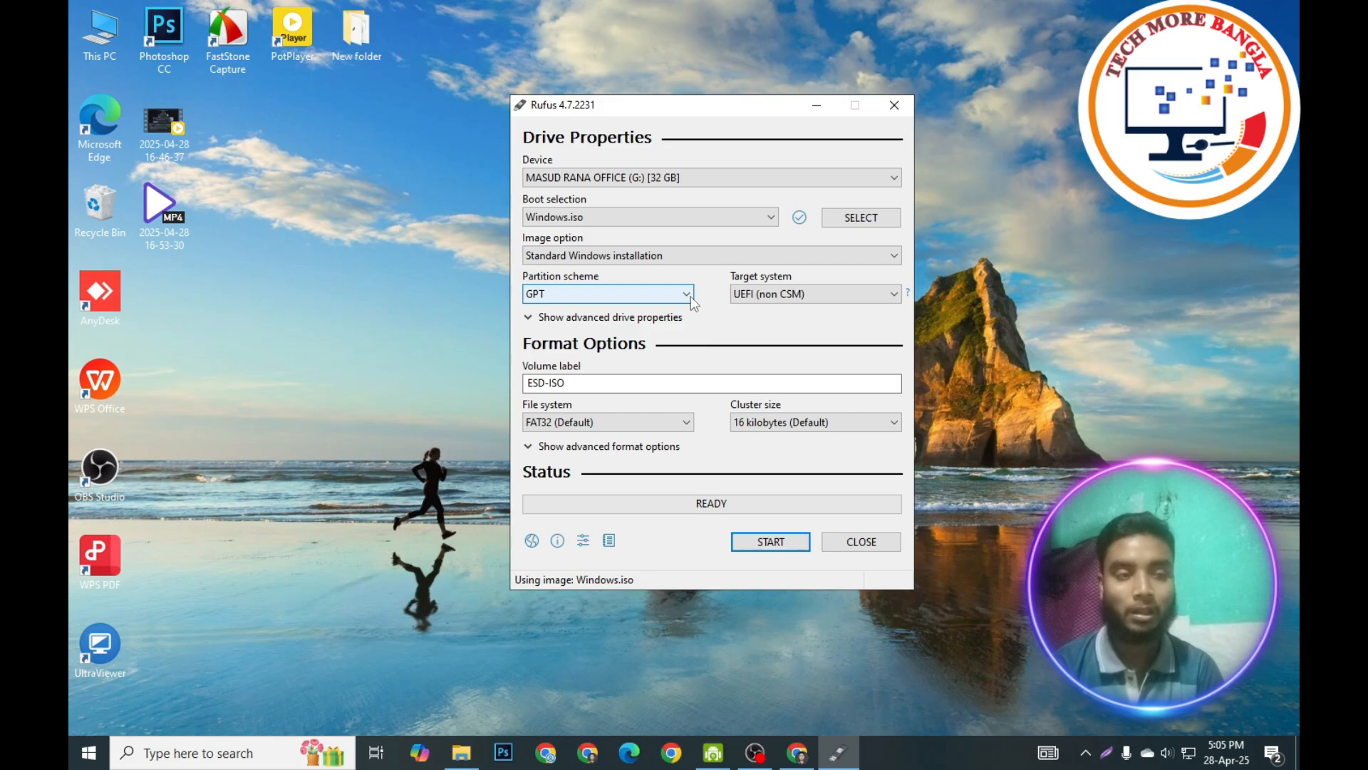
Review the partition scheme options, then open Disk Management and view Disk 0's properties to check its partition style.
left_click(680, 297)
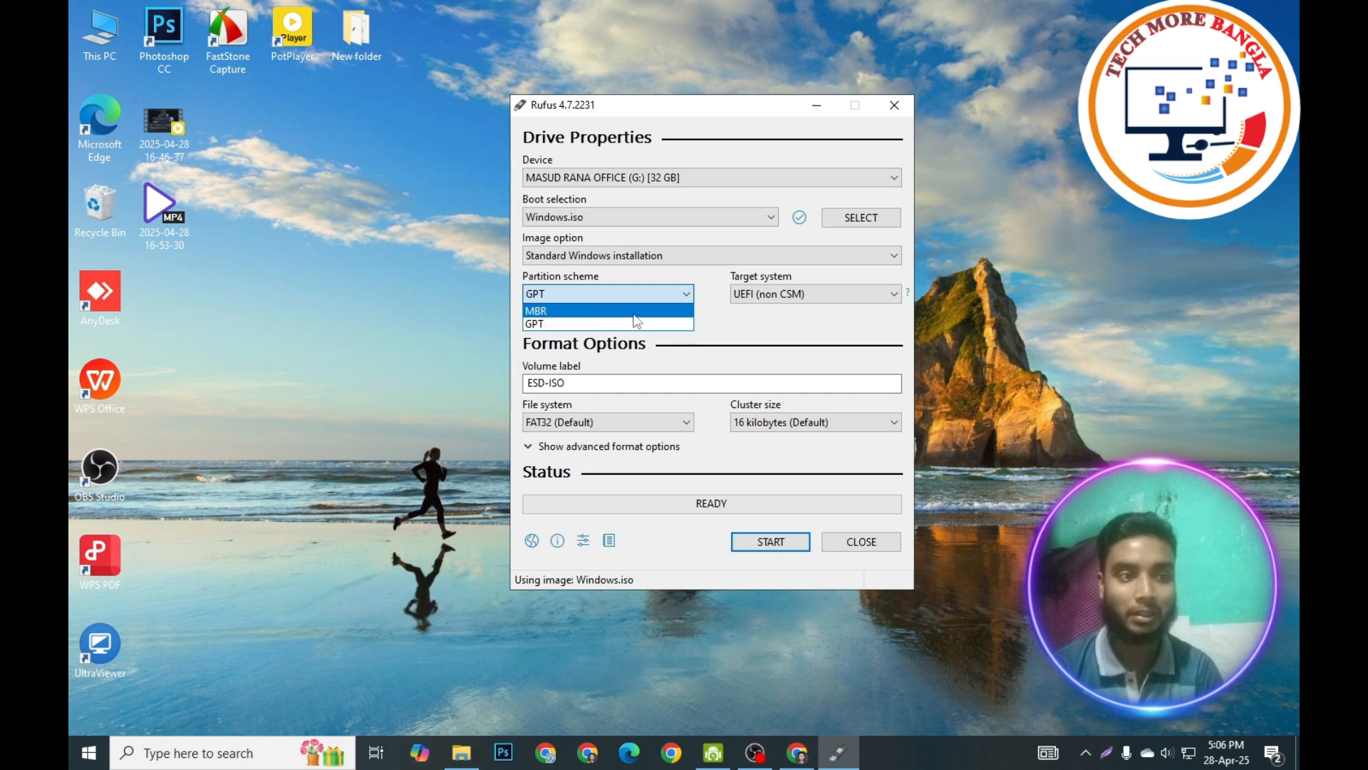
left_click(686, 298)
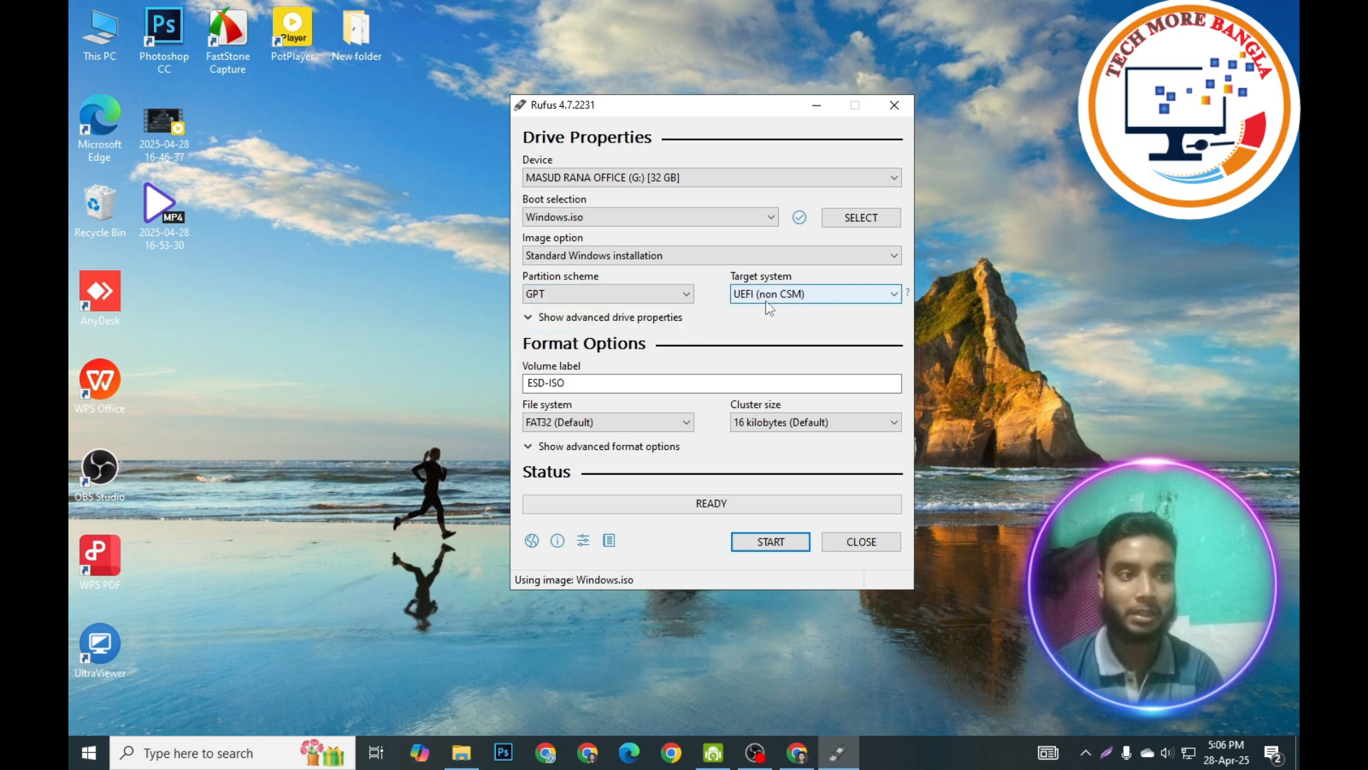
right_click(91, 35)
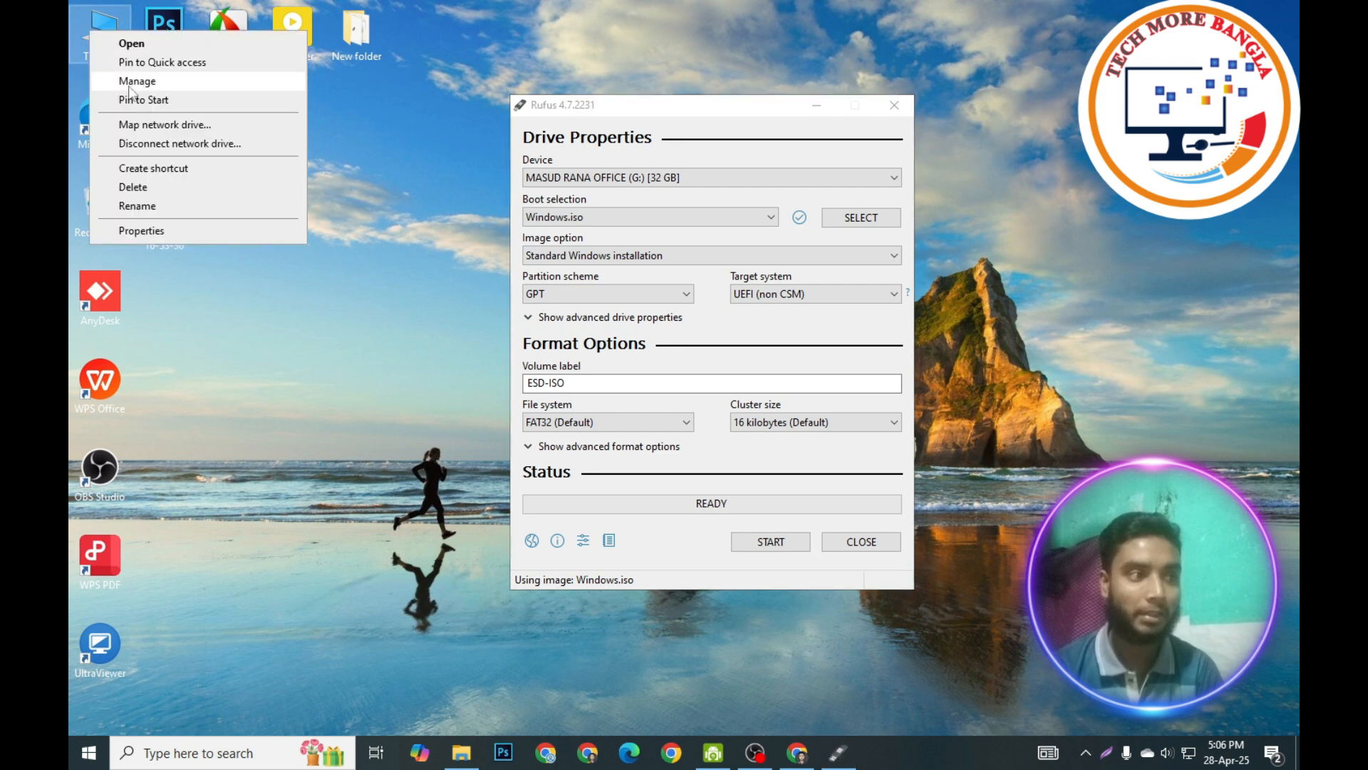
left_click(149, 78)
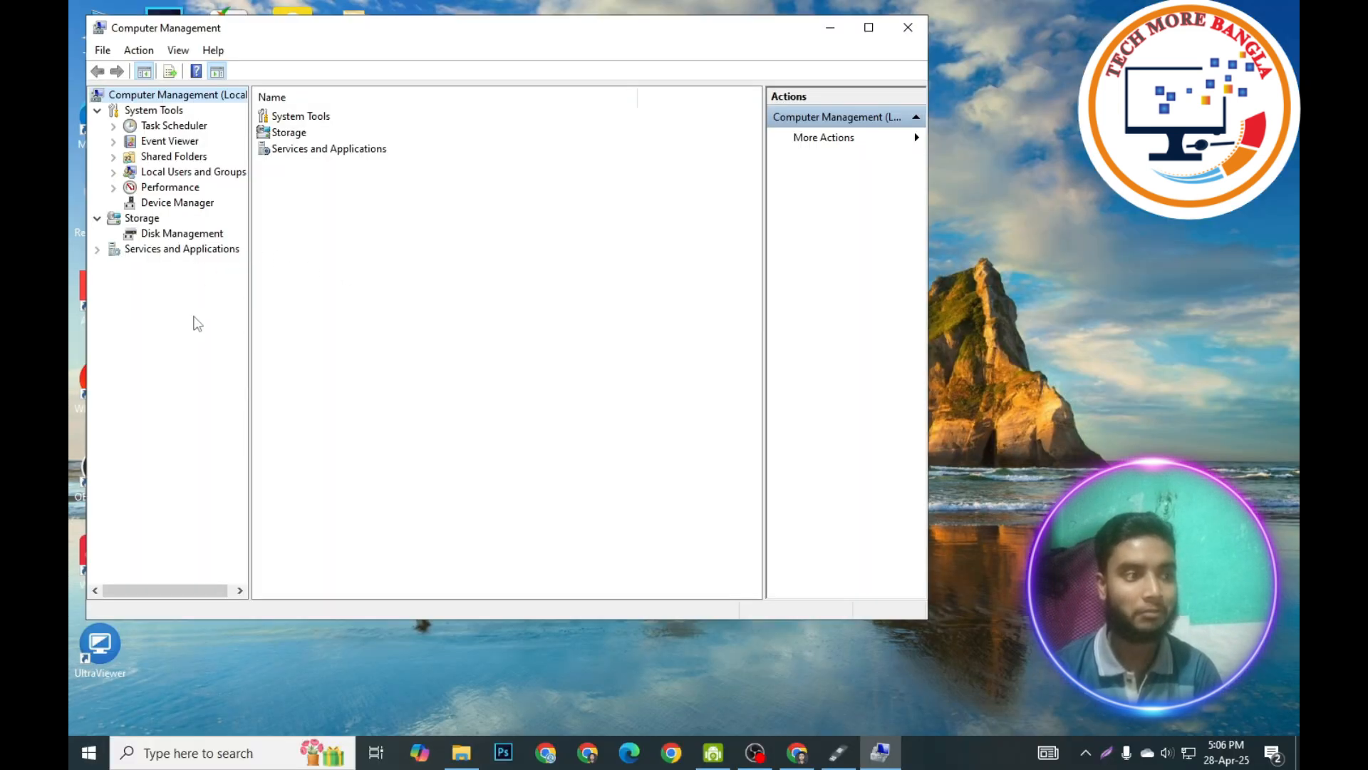
left_click(182, 235)
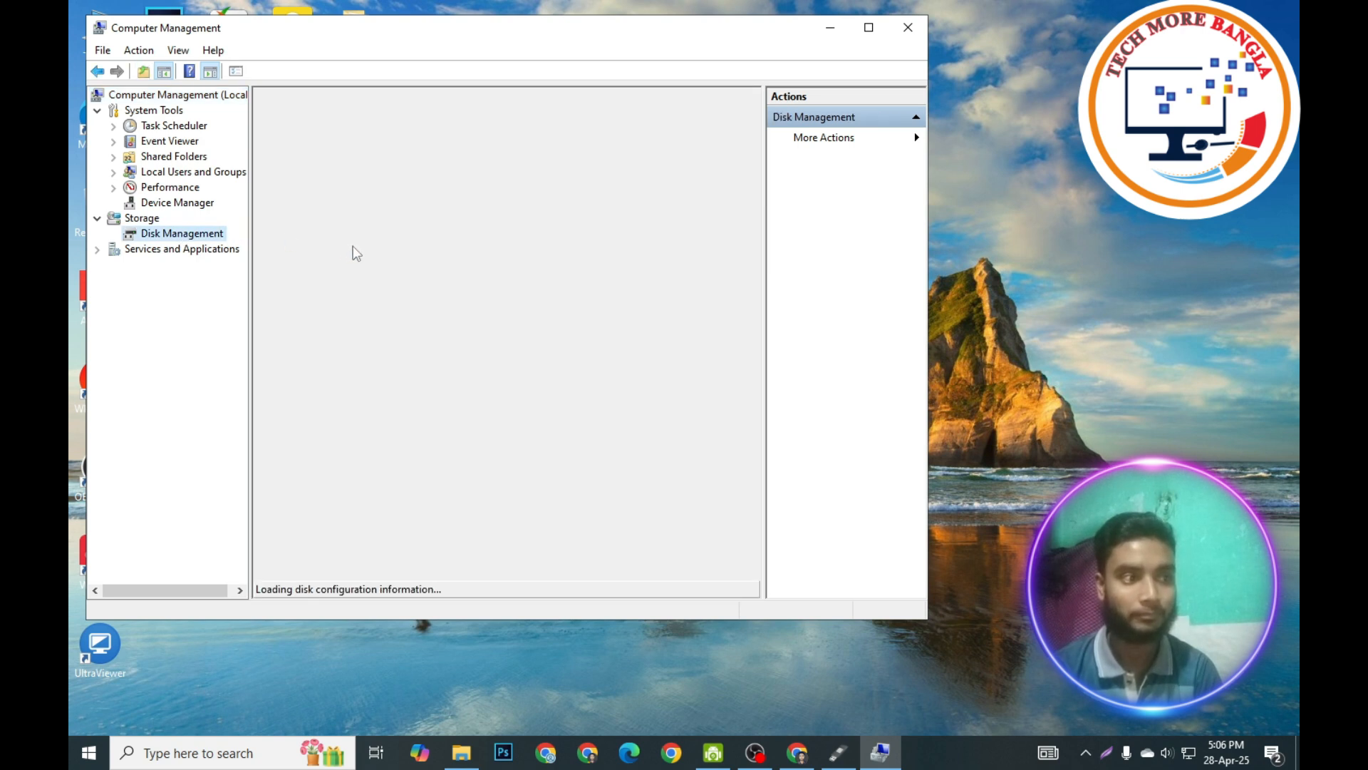
left_click_drag(391, 334, 401, 334)
right_click(314, 393)
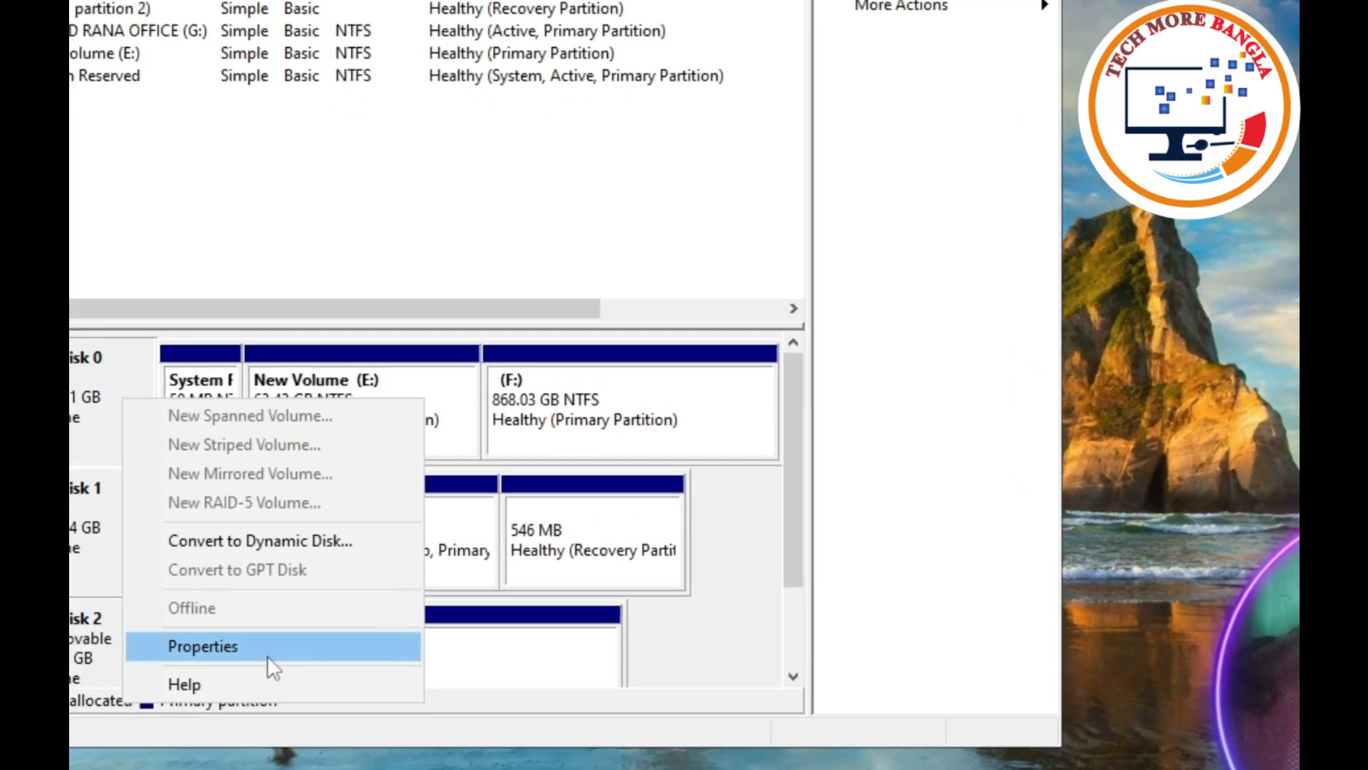
left_click(285, 601)
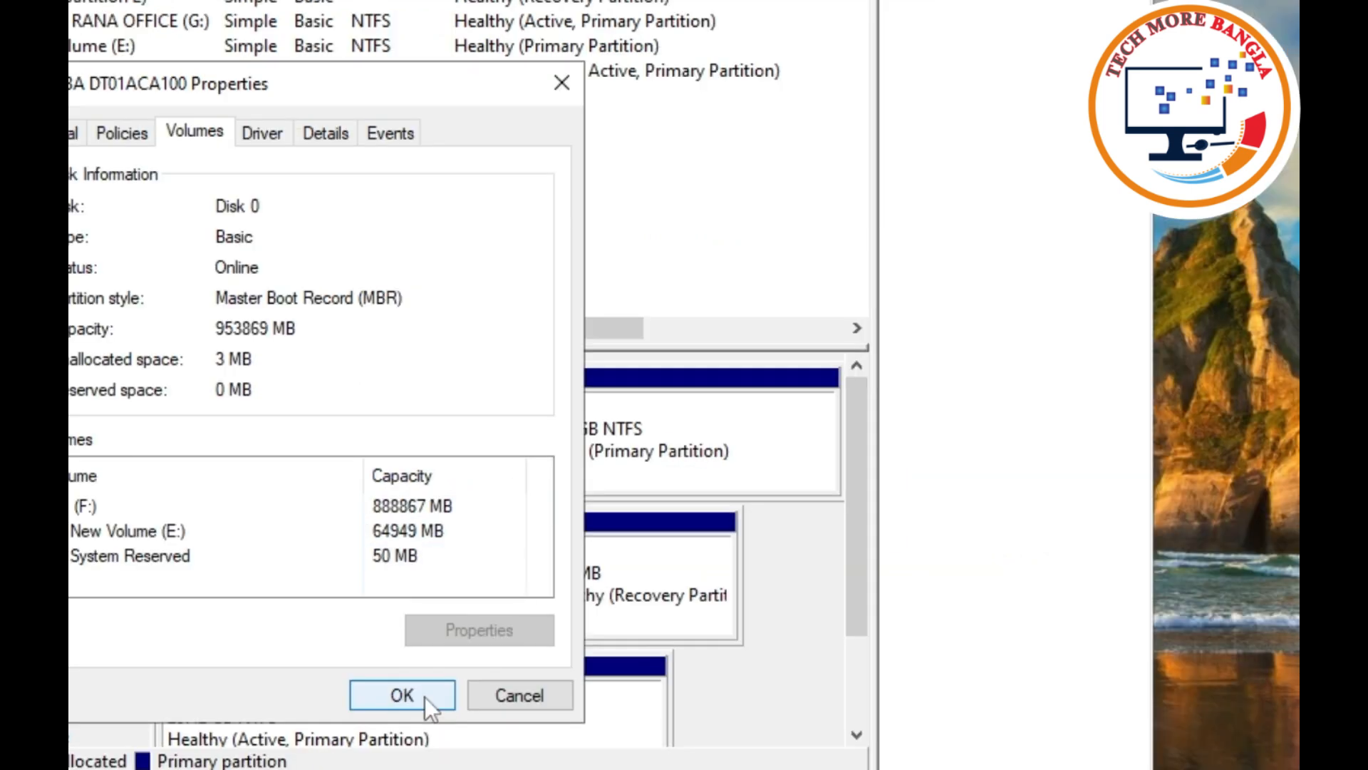
Return to Rufus and set the partition scheme to MBR.
left_click(425, 695)
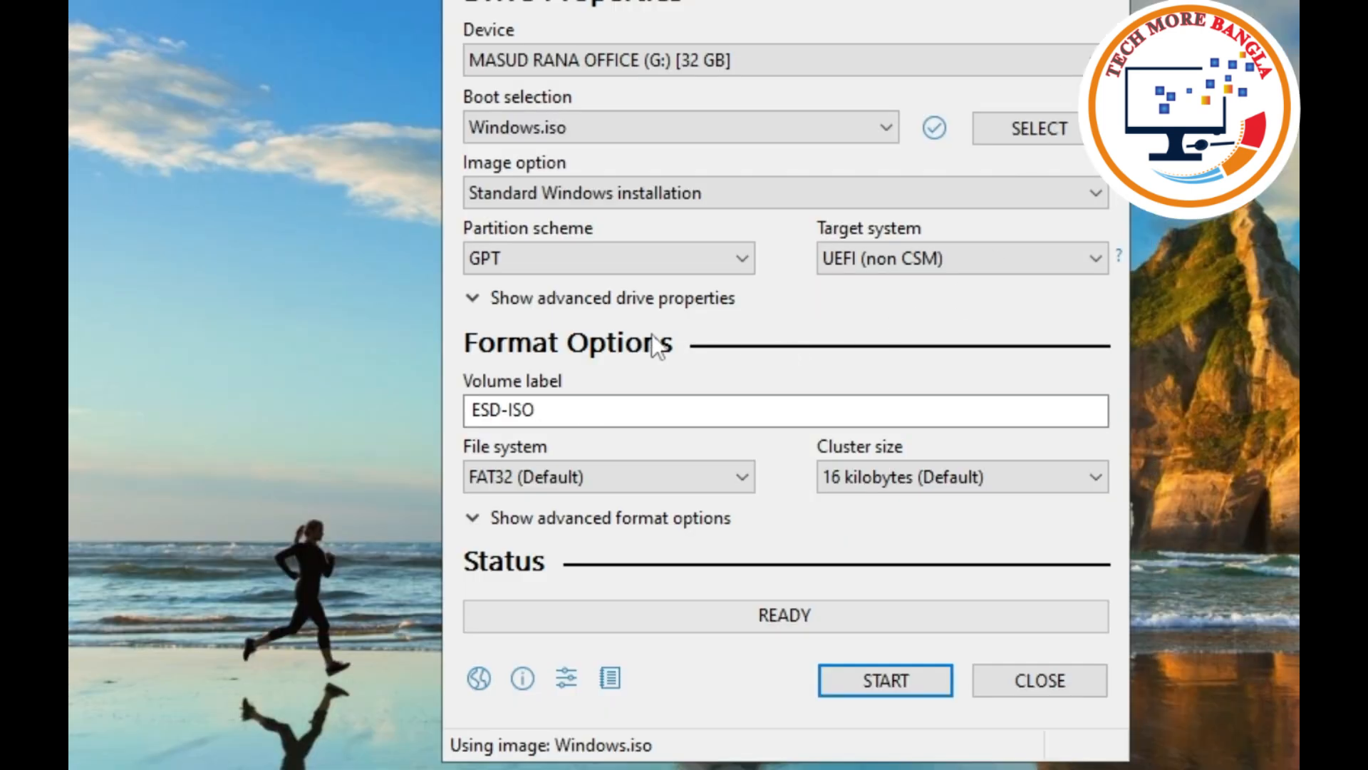
left_click(700, 265)
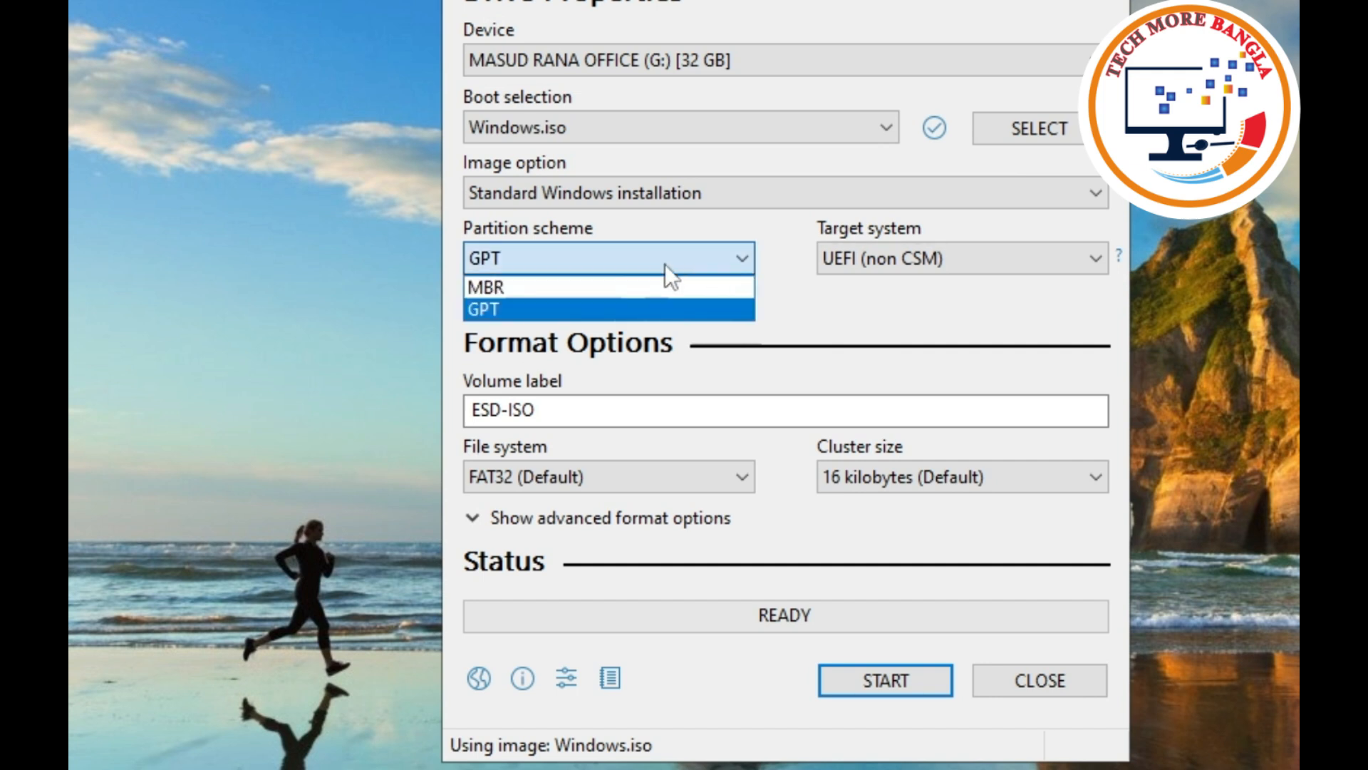
left_click(511, 287)
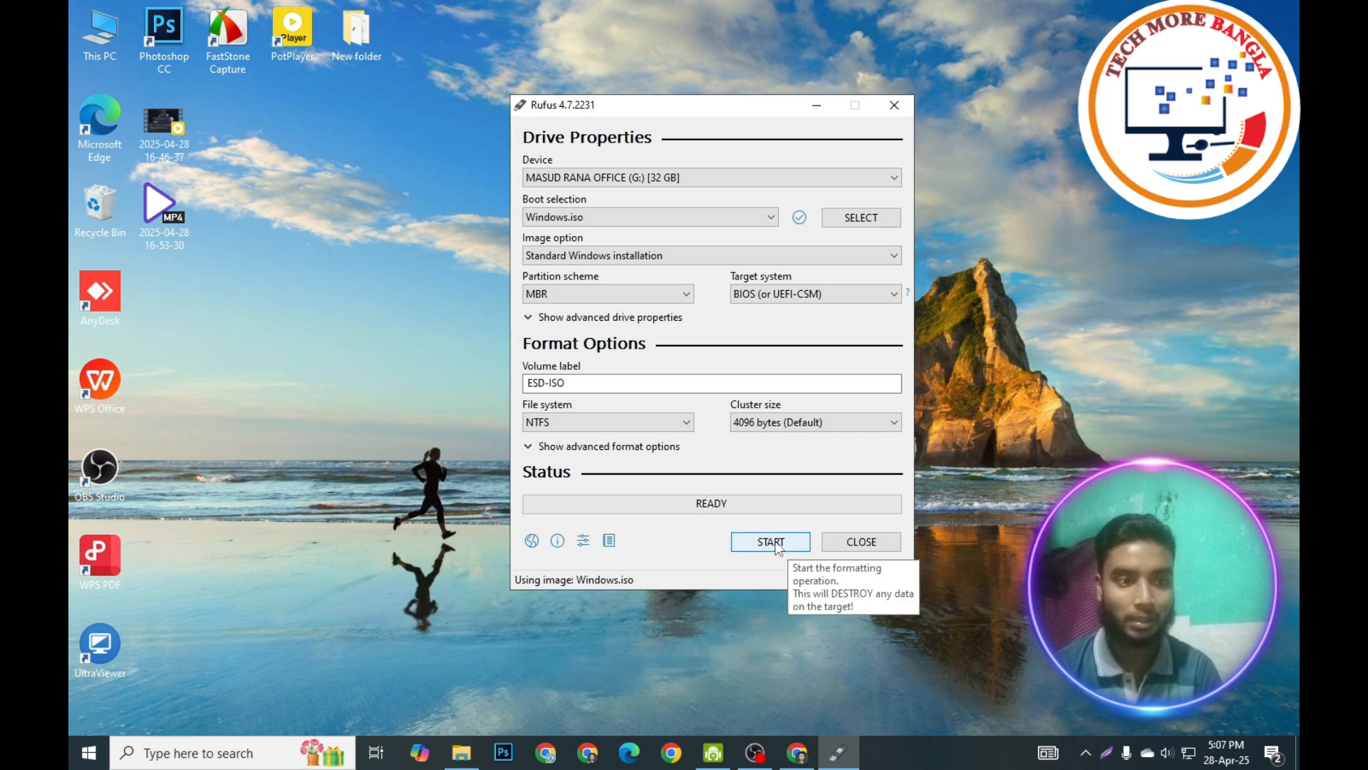
Start writing the USB drive, accept the Windows customization, bootloader and data-loss prompts, then close Rufus after it finishes.
left_click(776, 543)
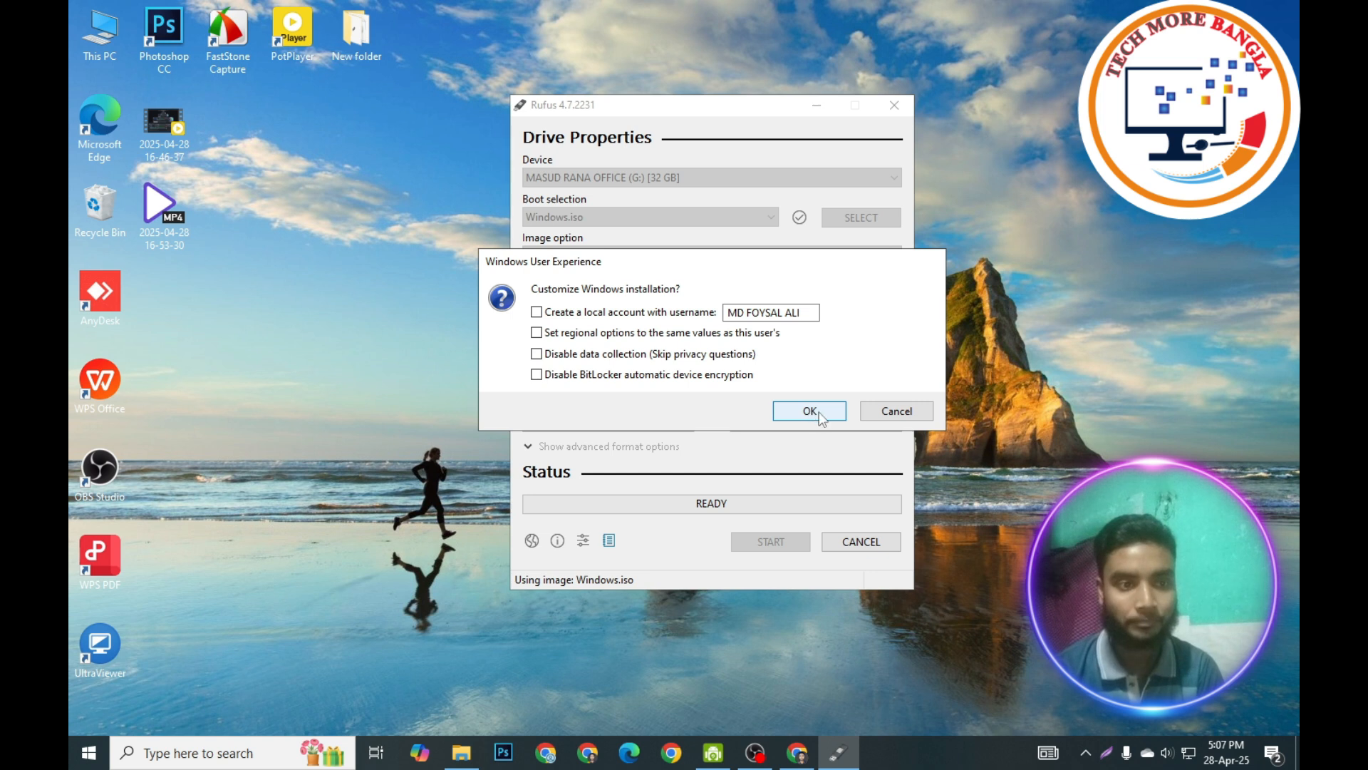
left_click(809, 411)
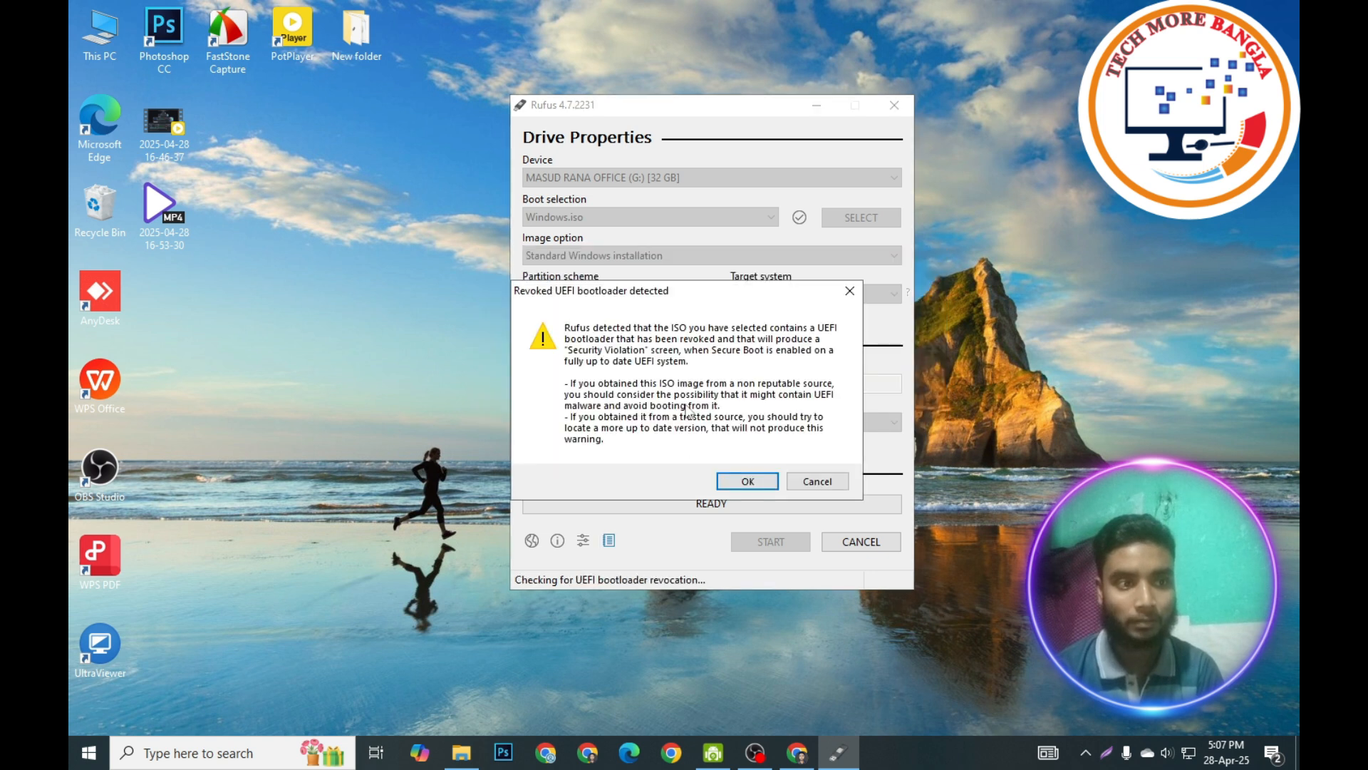
left_click(748, 479)
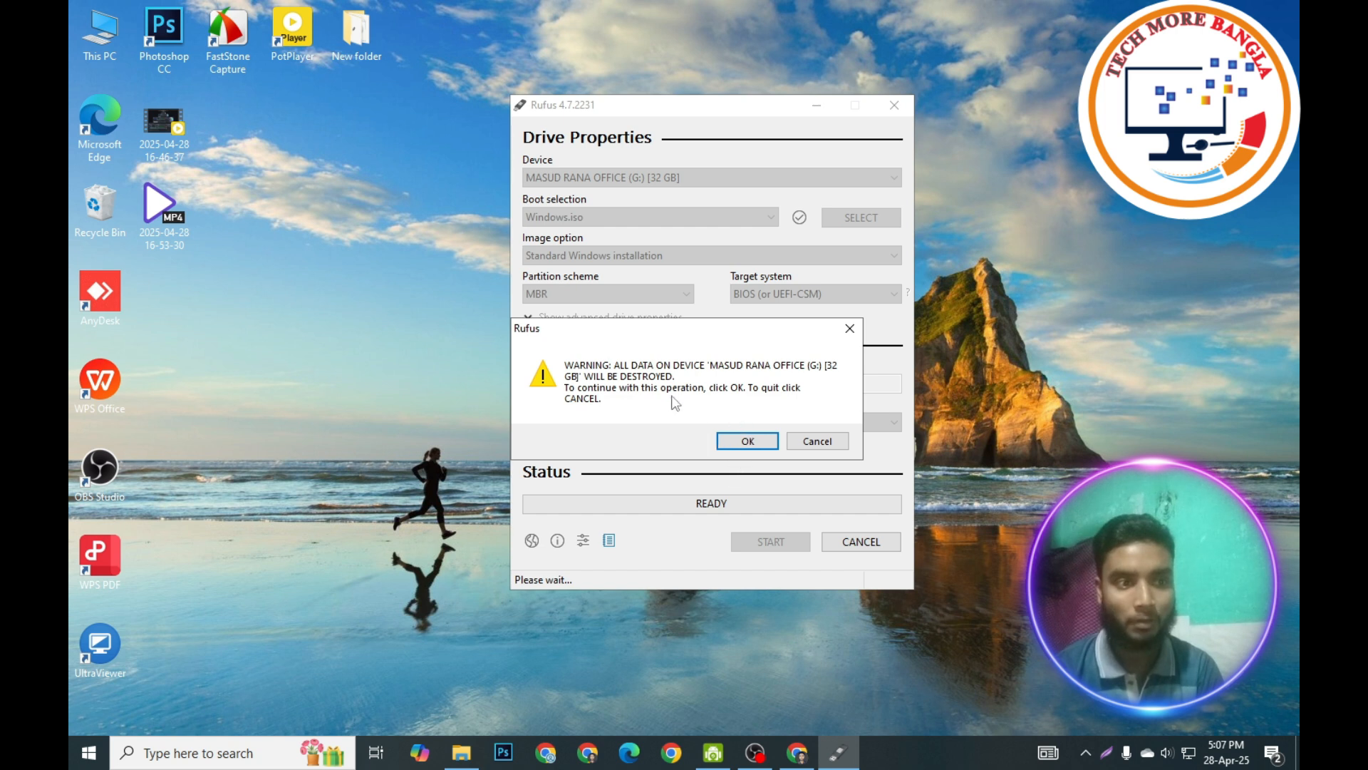
left_click(748, 441)
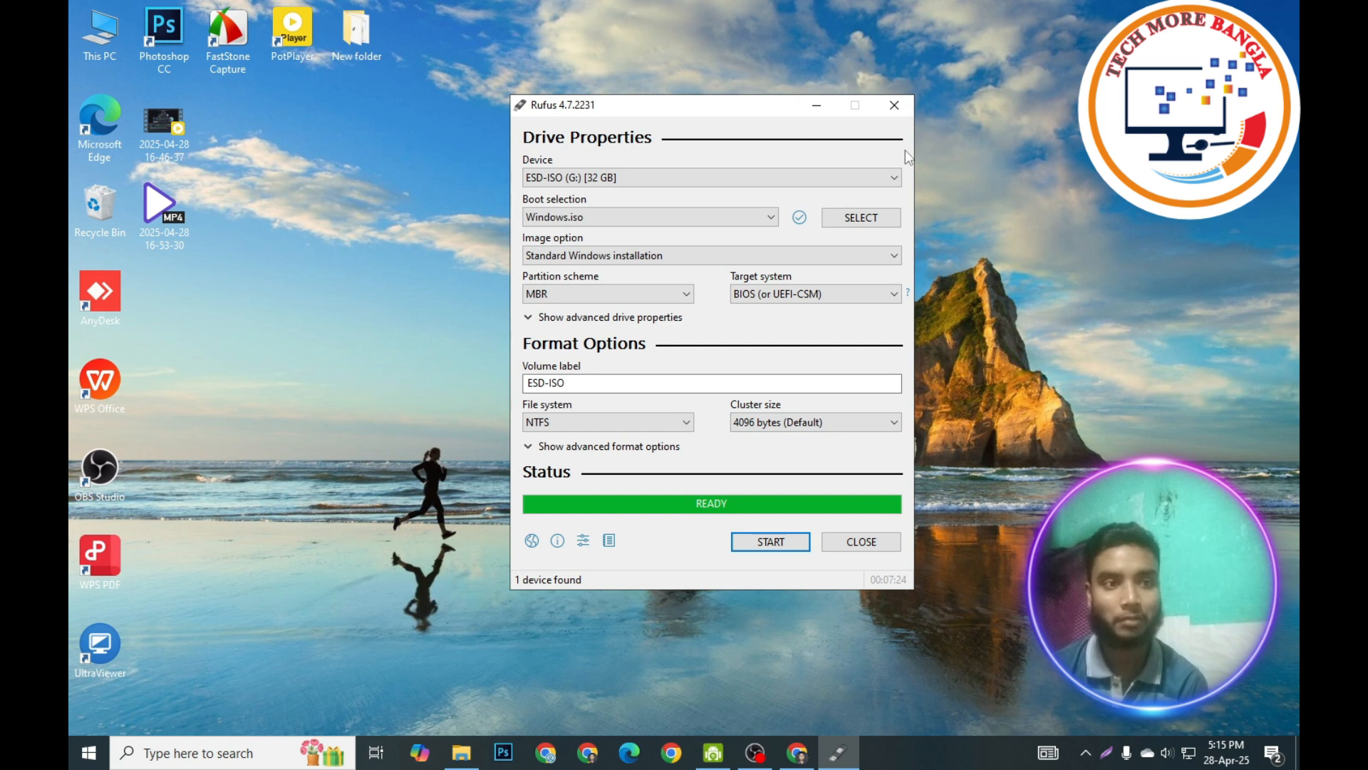
left_click(896, 106)
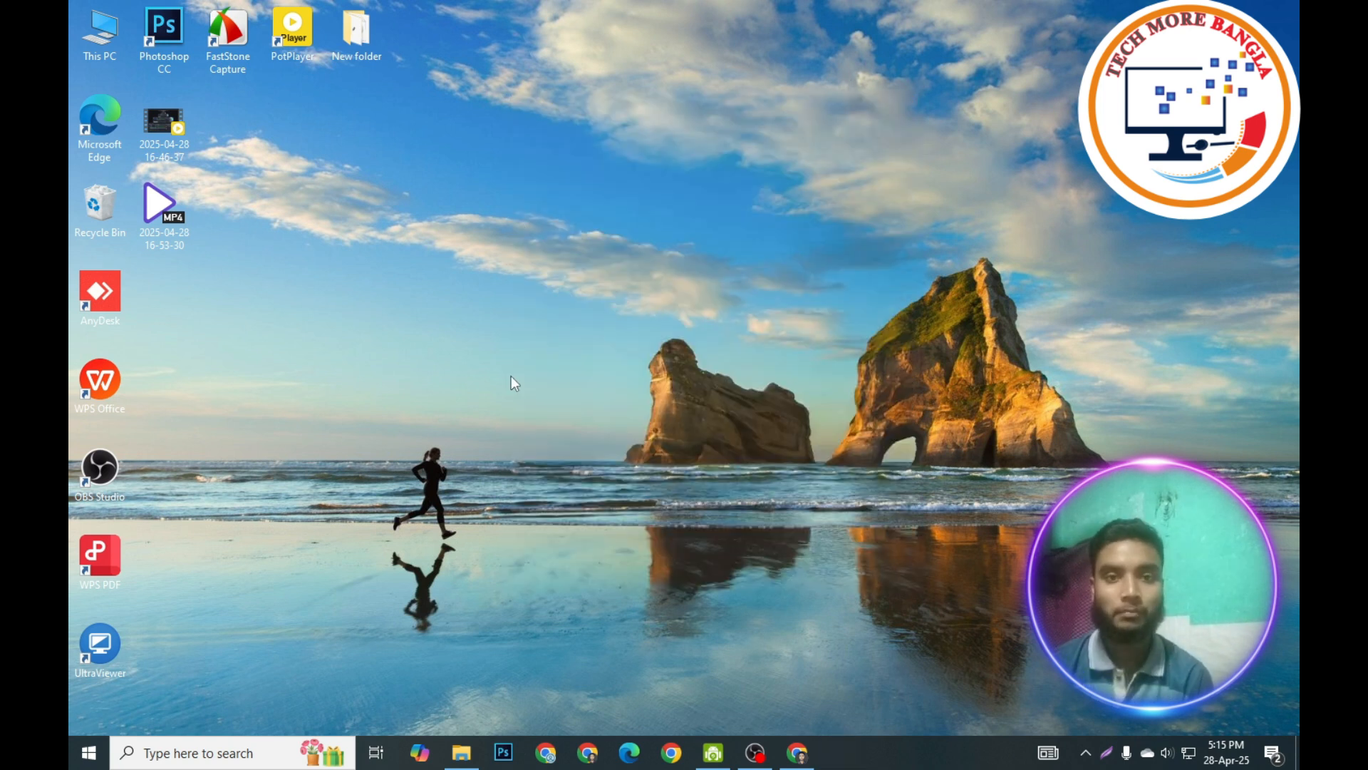